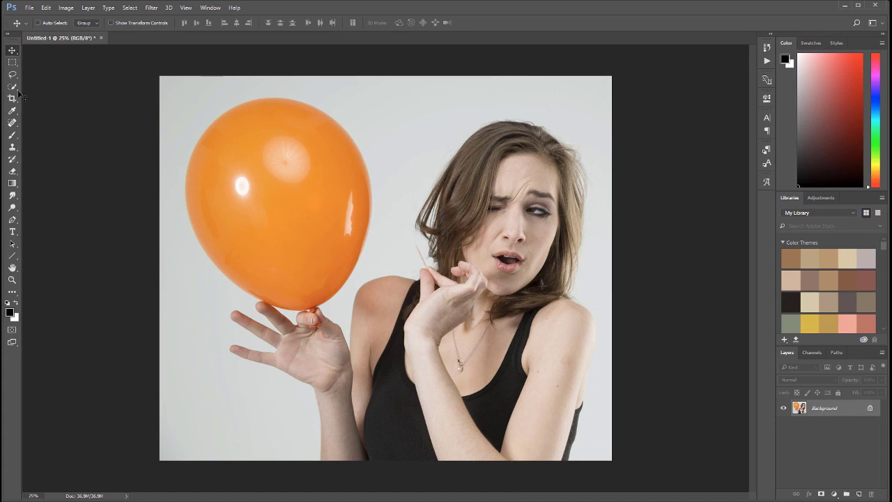
# Duplicate the Background layer twice and rename the lower copy Low.
pyautogui.moveTo(812, 413); pyautogui.dragTo(858, 493)
pyautogui.moveTo(829, 413); pyautogui.dragTo(858, 493)
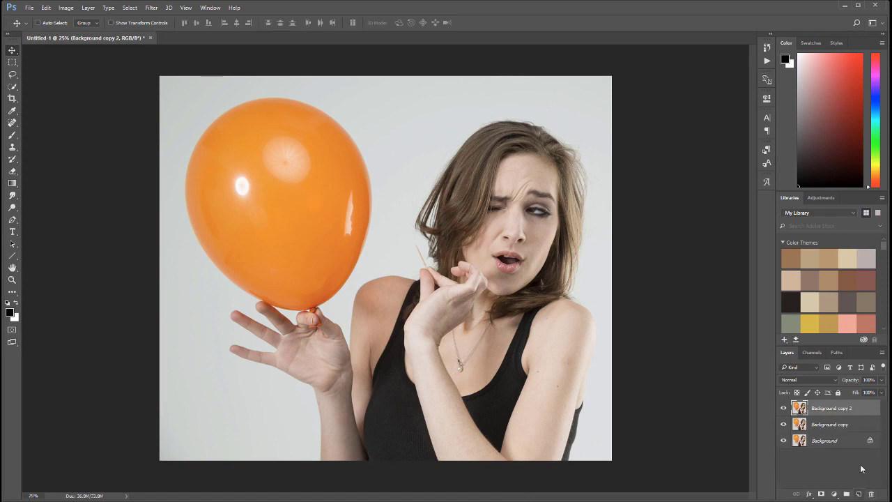
pyautogui.click(822, 425)
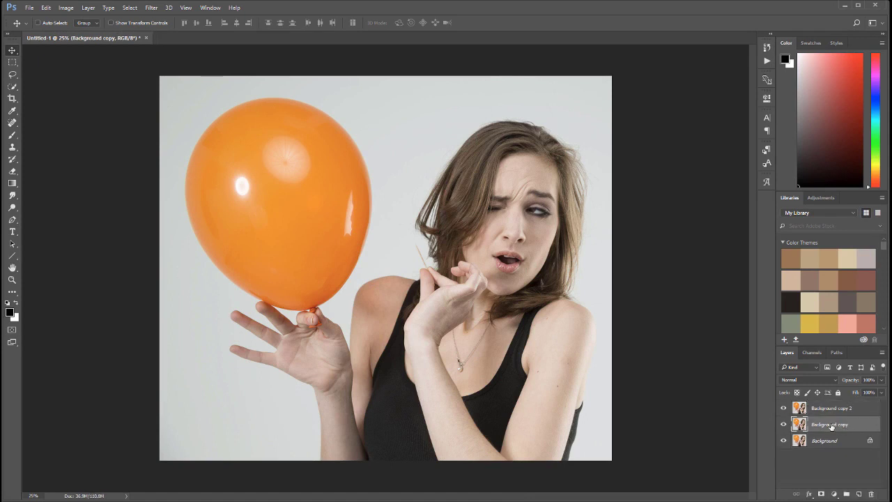
pyautogui.doubleClick(834, 424)
pyautogui.press('BackSpace')
# Rename the upper copy of the Background layer High.
pyautogui.click(830, 409)
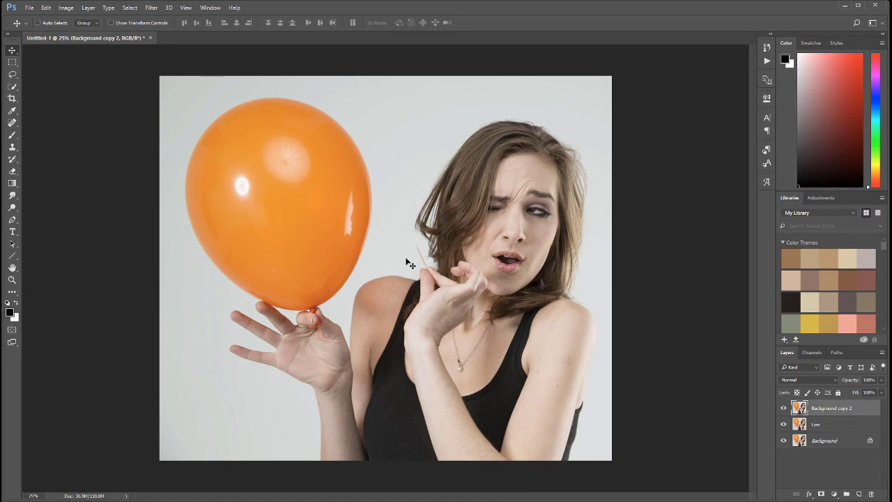
pyautogui.doubleClick(835, 410)
pyautogui.write('High')
pyautogui.click(847, 425)
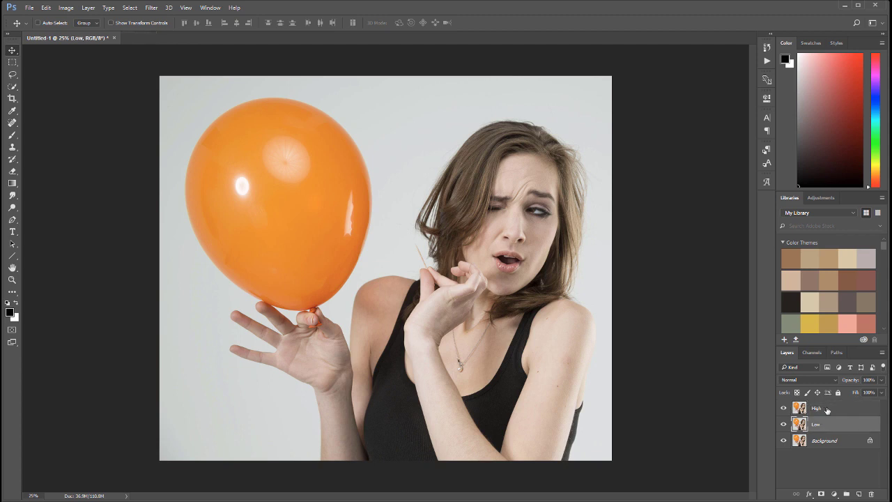
# Hide the High layer and make the Low layer active.
pyautogui.click(827, 410)
pyautogui.click(783, 410)
pyautogui.click(836, 425)
pyautogui.moveTo(487, 239); pyautogui.dragTo(468, 231)
pyautogui.press('ctrl')
pyautogui.hotkey('ctrl', 'z')
# Open the Surface Blur filter for the Low layer and aim its preview at the forehead creases between the woman's eyebrows.
pyautogui.scroll(5, 498, 221)
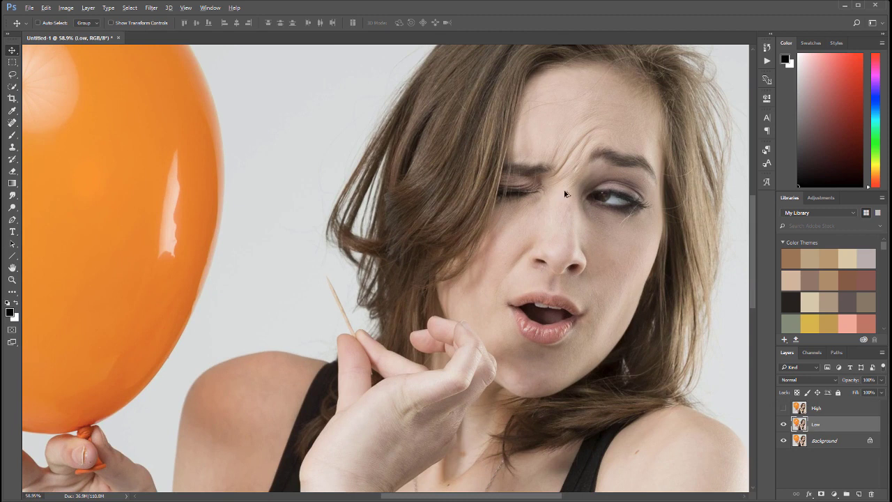
pyautogui.scroll(5, 602, 152)
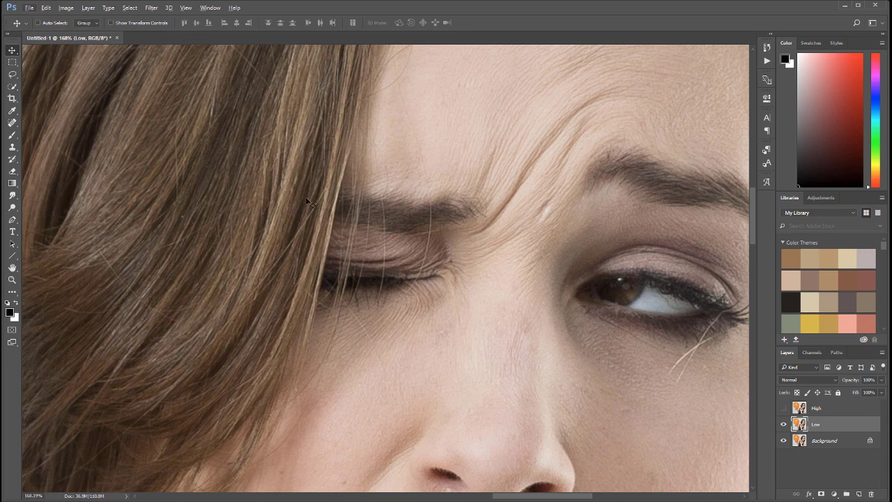
pyautogui.scroll(-4, 507, 245)
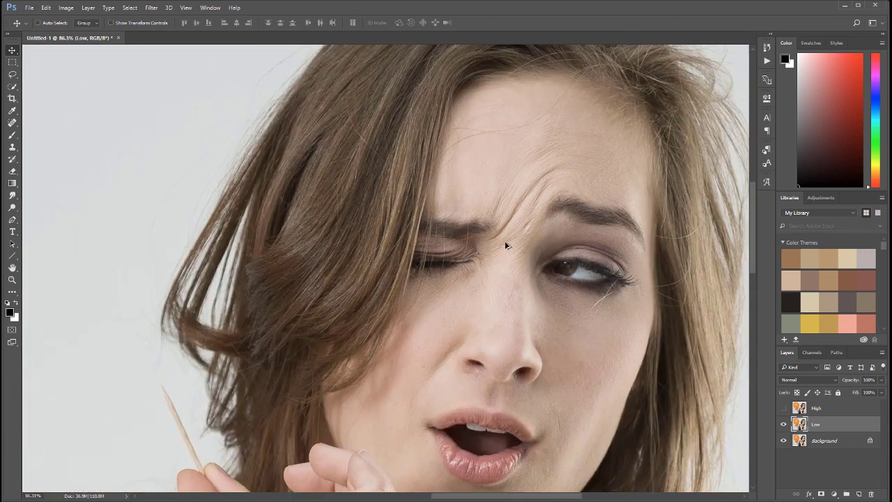
pyautogui.scroll(-1, 520, 266)
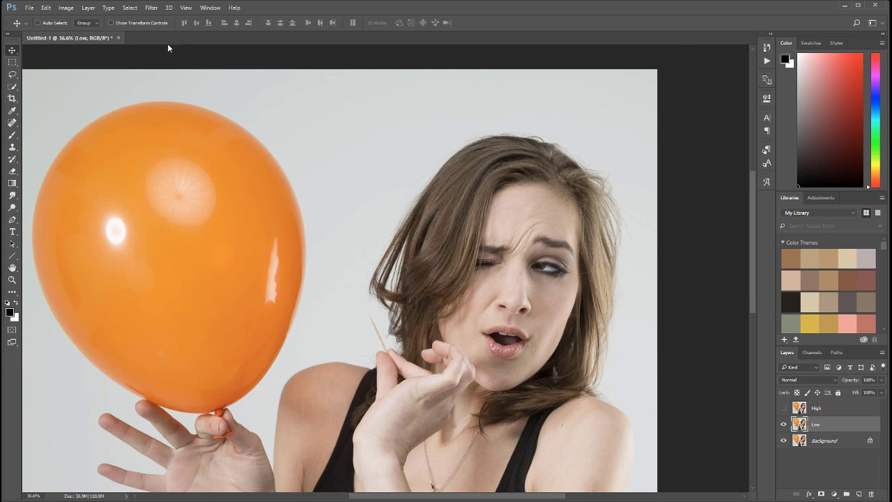
pyautogui.click(152, 8)
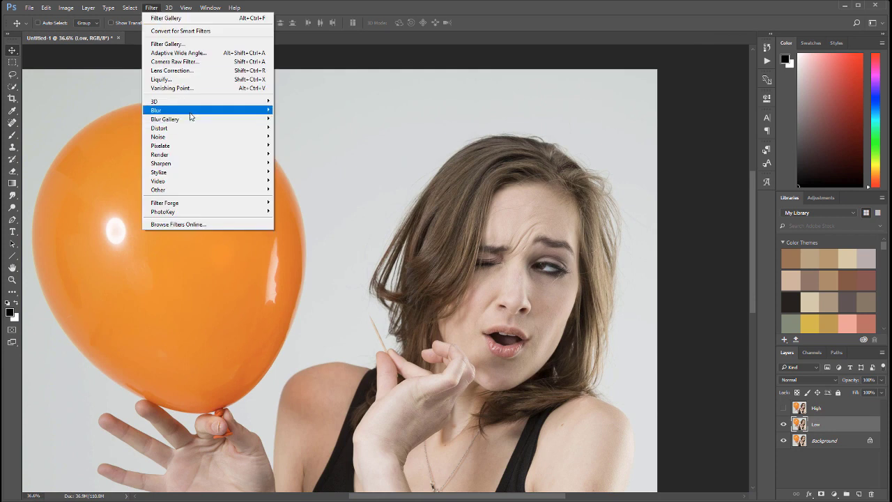
pyautogui.moveTo(192, 111)
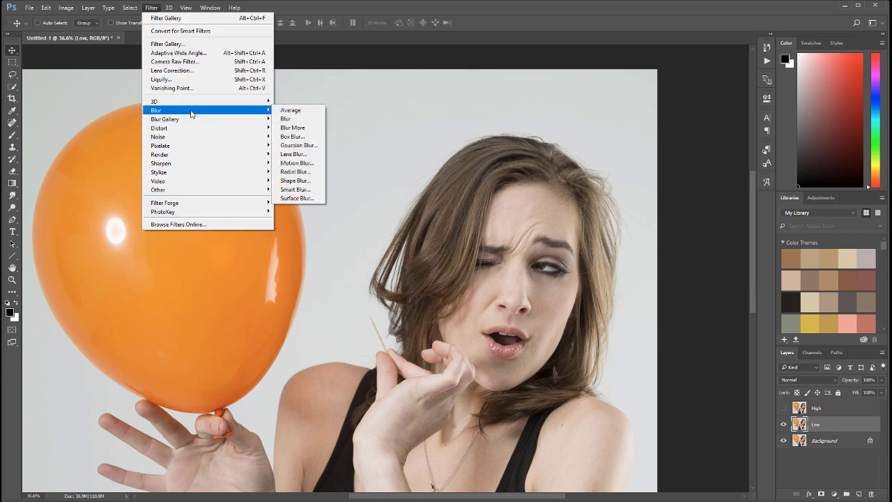
pyautogui.click(305, 200)
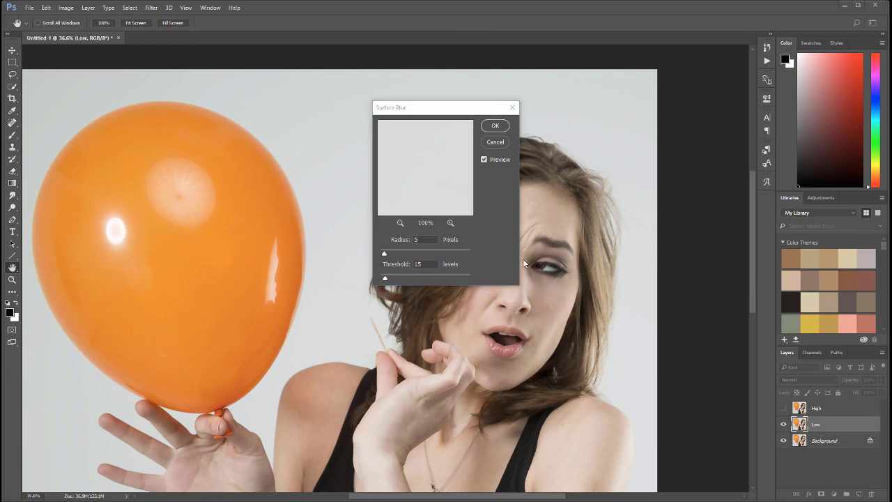
pyautogui.click(552, 252)
pyautogui.click(548, 259)
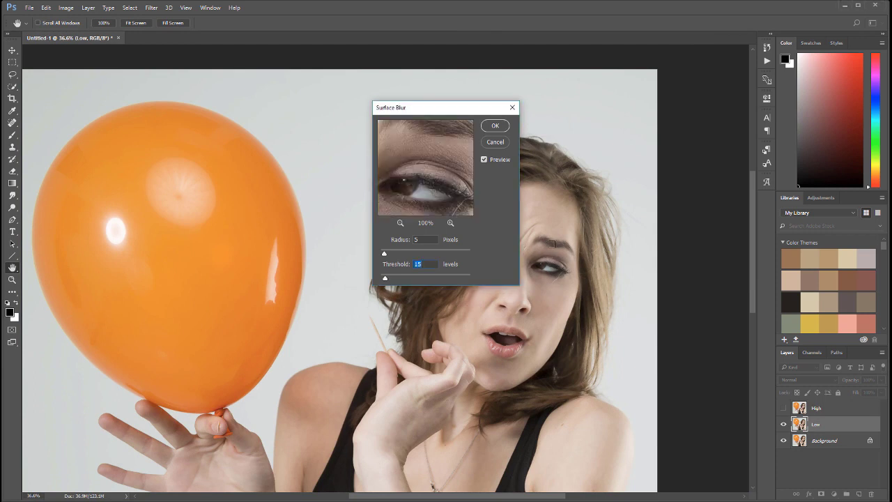
pyautogui.click(546, 262)
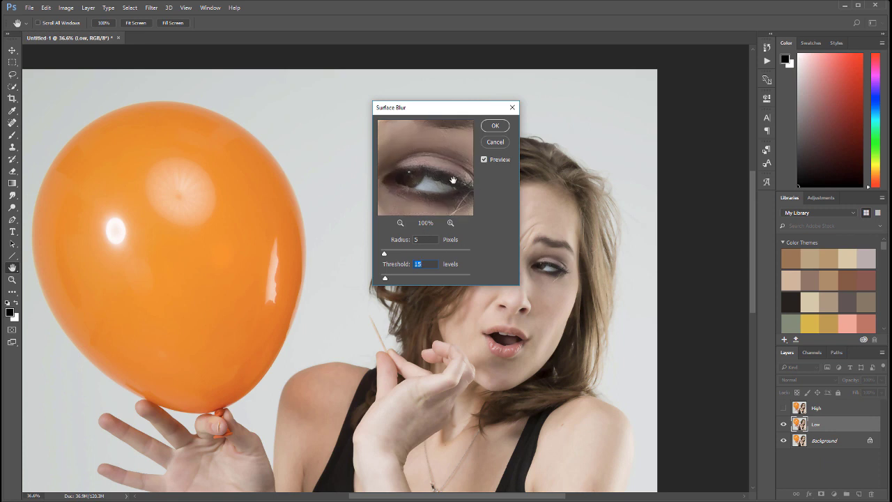
pyautogui.moveTo(411, 131); pyautogui.dragTo(434, 152)
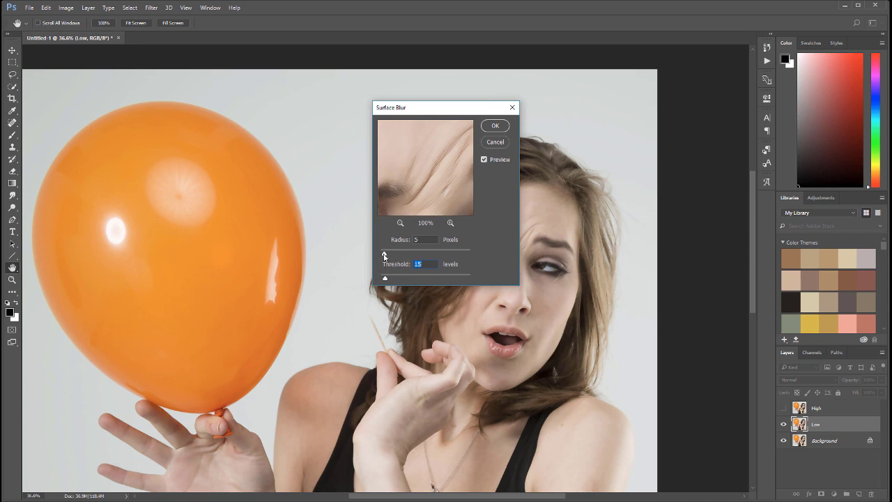
# Set the Surface Blur radius to 27 pixels and threshold to 23 levels, check the skin around brows and eye, and apply it.
pyautogui.moveTo(386, 255); pyautogui.dragTo(404, 255)
pyautogui.moveTo(414, 152)
pyautogui.mouseDown()
pyautogui.moveTo(445, 193)
pyautogui.moveTo(435, 165)
pyautogui.moveTo(426, 184)
pyautogui.moveTo(422, 148)
pyautogui.mouseUp()
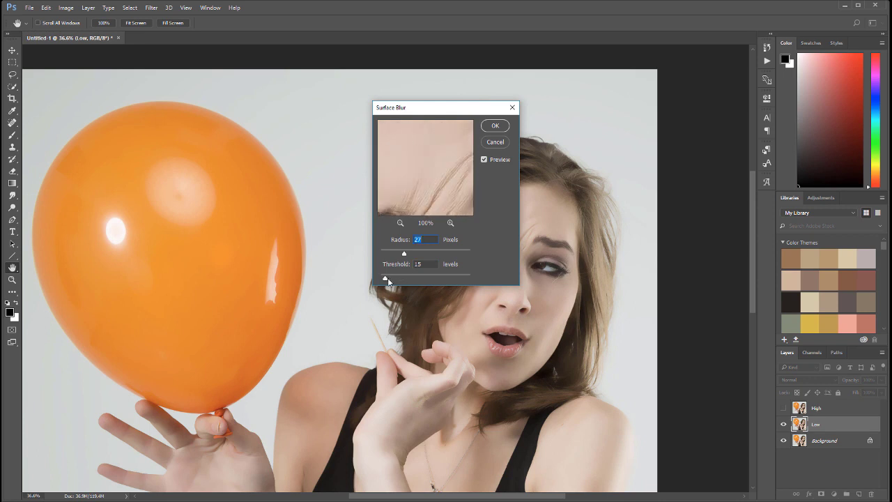
pyautogui.moveTo(385, 279); pyautogui.dragTo(387, 280)
pyautogui.moveTo(414, 158); pyautogui.dragTo(389, 208)
pyautogui.moveTo(460, 165); pyautogui.dragTo(393, 199)
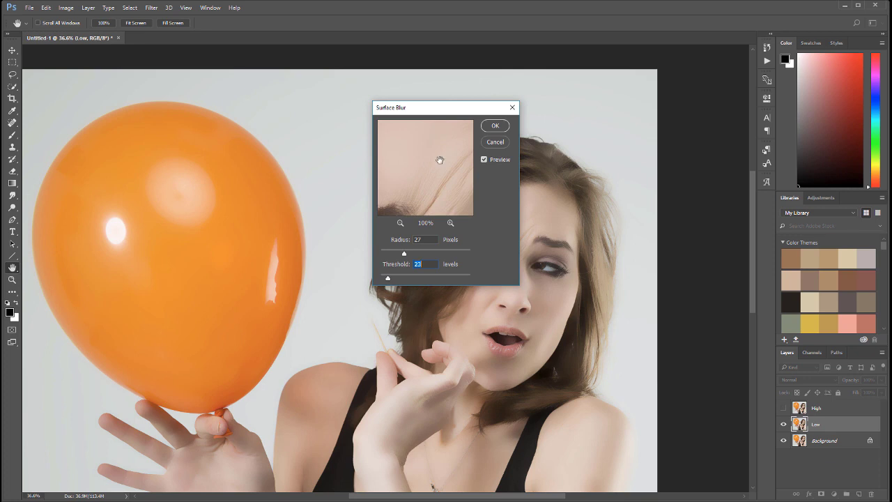
pyautogui.moveTo(416, 169); pyautogui.dragTo(434, 126)
pyautogui.moveTo(456, 163); pyautogui.dragTo(426, 119)
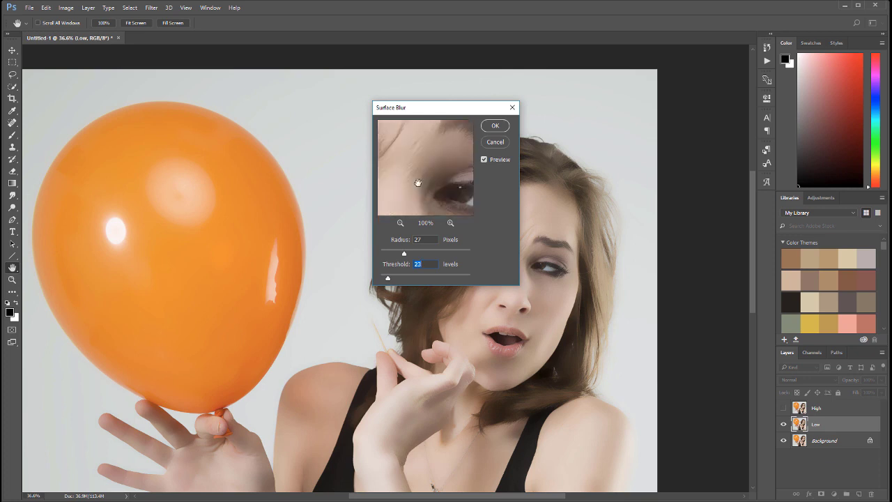
pyautogui.moveTo(468, 195); pyautogui.dragTo(440, 179)
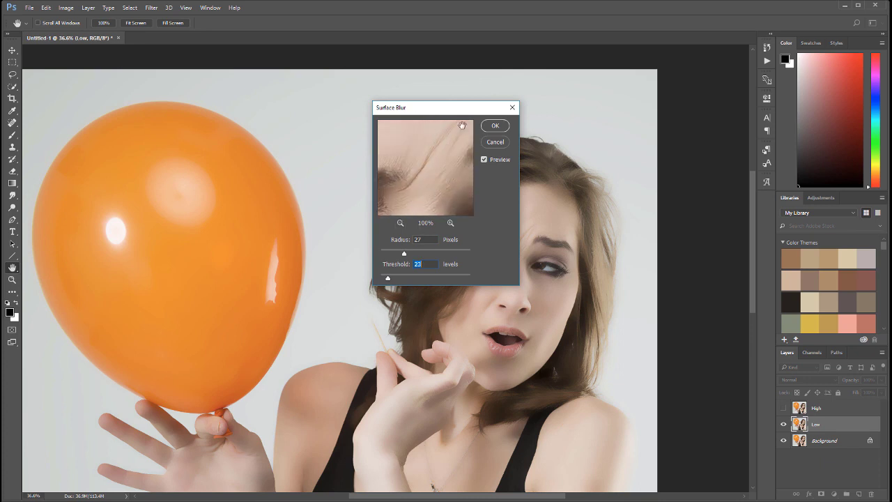
pyautogui.click(436, 163)
pyautogui.click(492, 127)
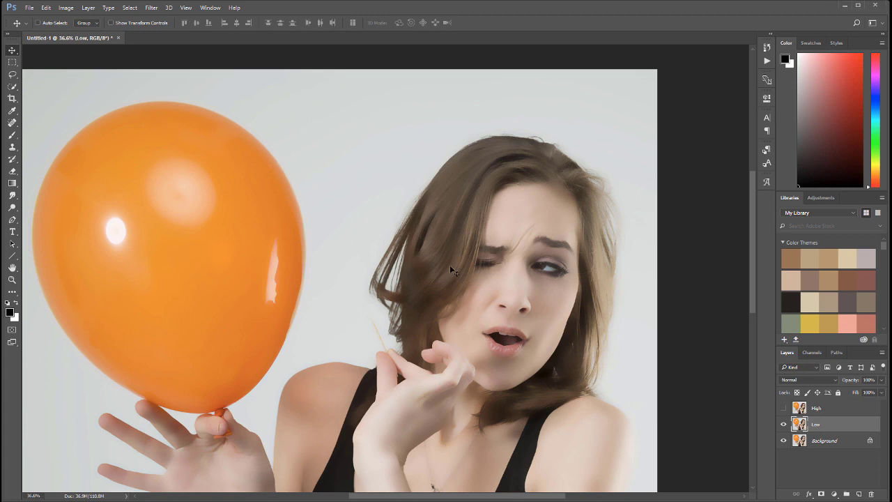
# Show the High layer again and make it the active layer.
pyautogui.scroll(-4, 456, 260)
pyautogui.scroll(2, 456, 260)
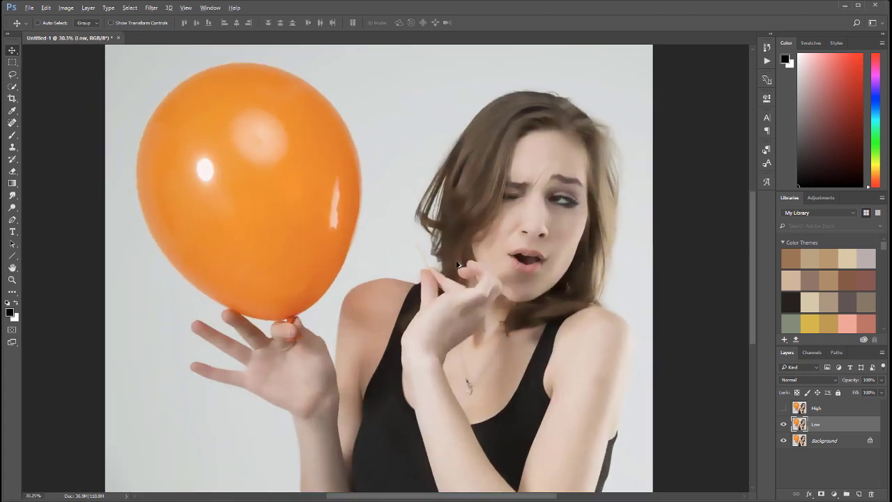
pyautogui.scroll(-1, 471, 177)
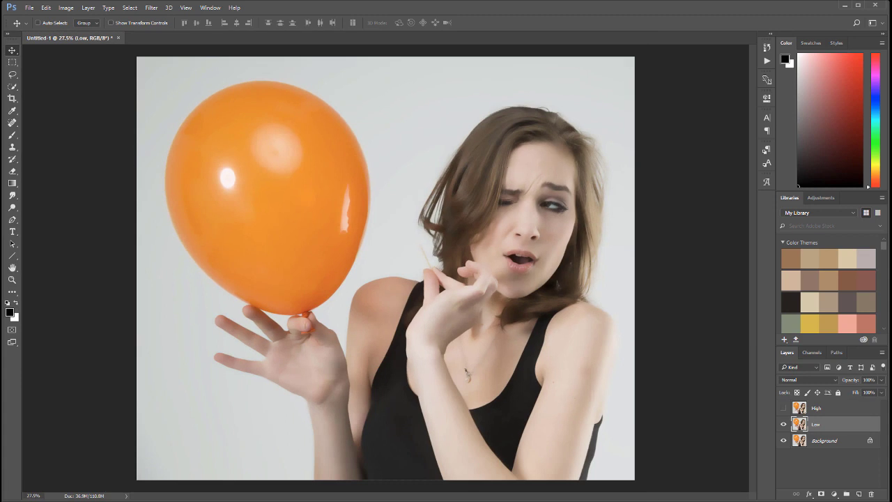
pyautogui.click(782, 408)
pyautogui.click(845, 409)
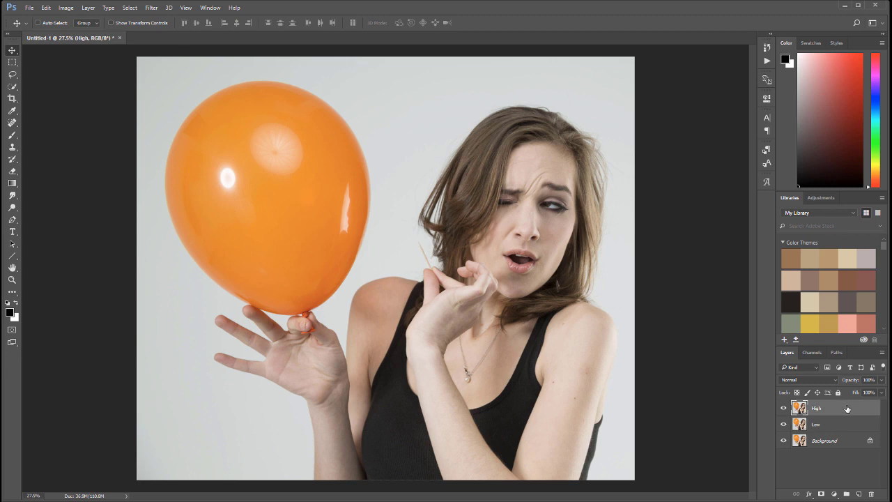
# Open Apply Image for the High layer with Low as the source layer and Subtract as the blending mode.
pyautogui.click(67, 7)
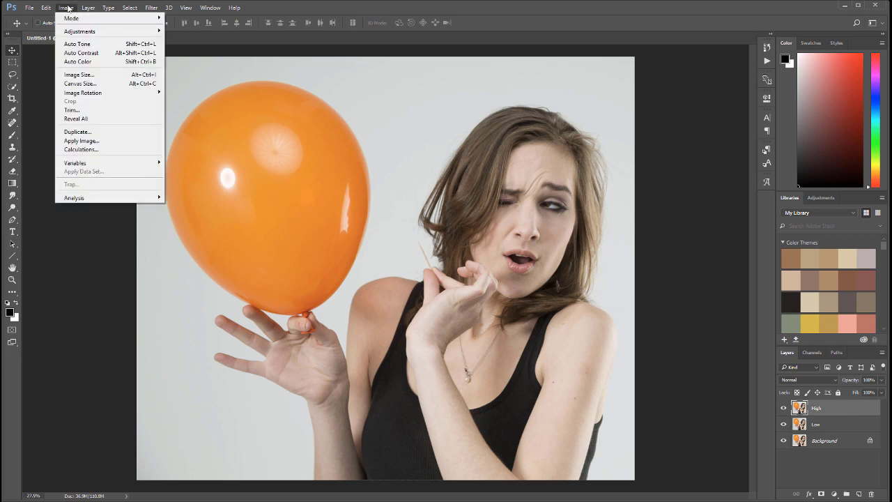
pyautogui.moveTo(75, 32)
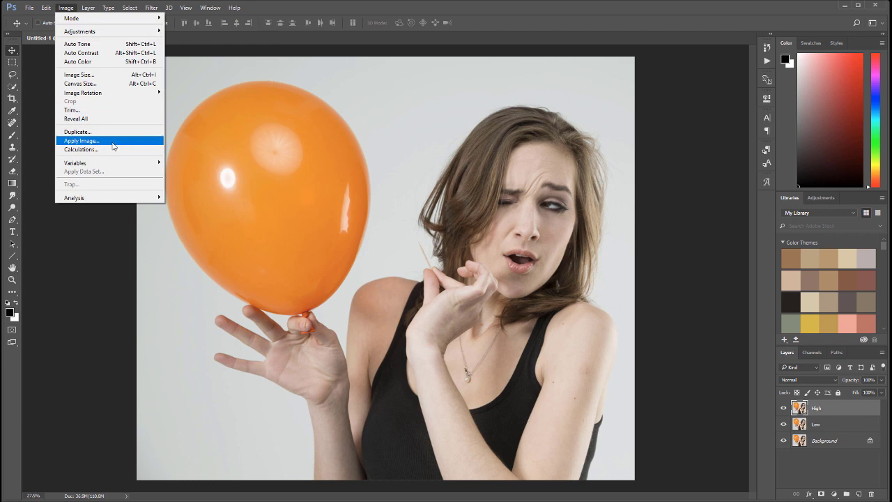
pyautogui.click(82, 140)
pyautogui.moveTo(398, 126); pyautogui.dragTo(422, 111)
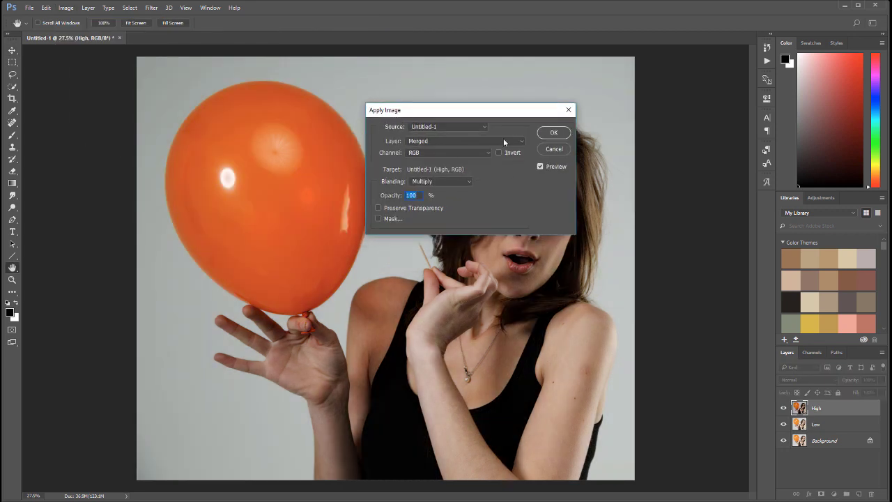
pyautogui.click(504, 141)
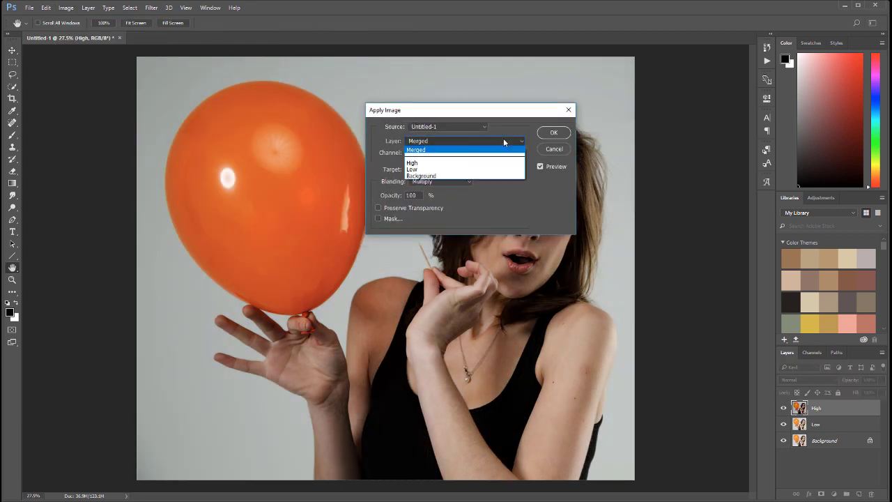
pyautogui.click(440, 169)
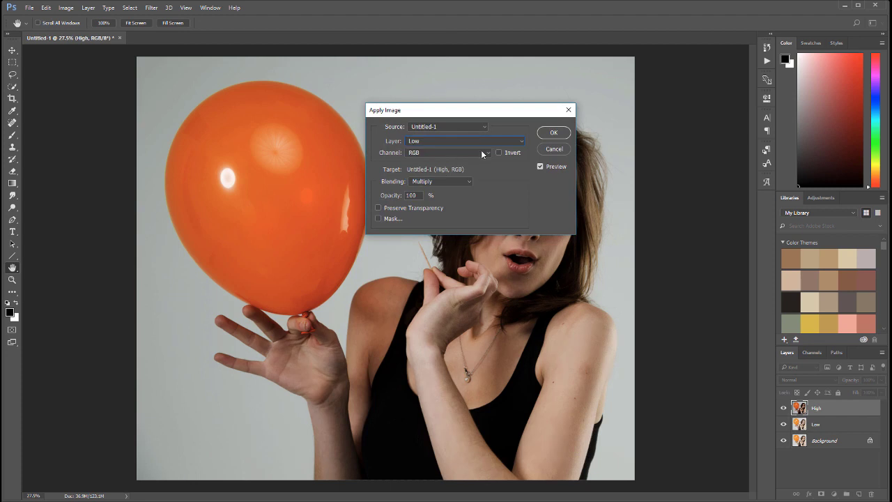
pyautogui.click(468, 181)
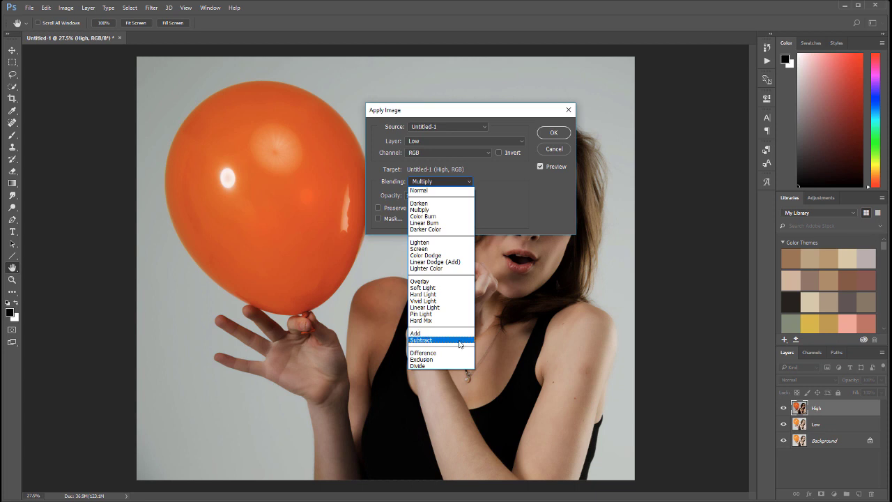
pyautogui.click(421, 340)
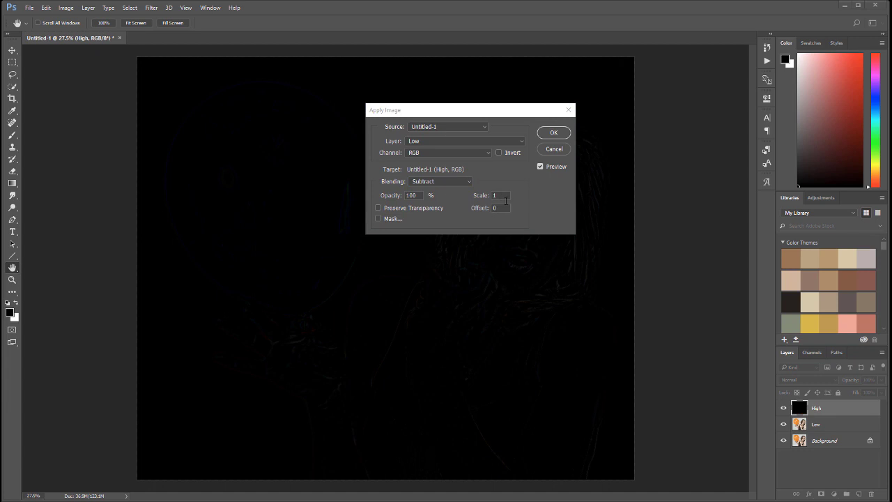
# Set the Apply Image scale to 2 and offset to 128, and apply it to the High layer.
pyautogui.click(501, 199)
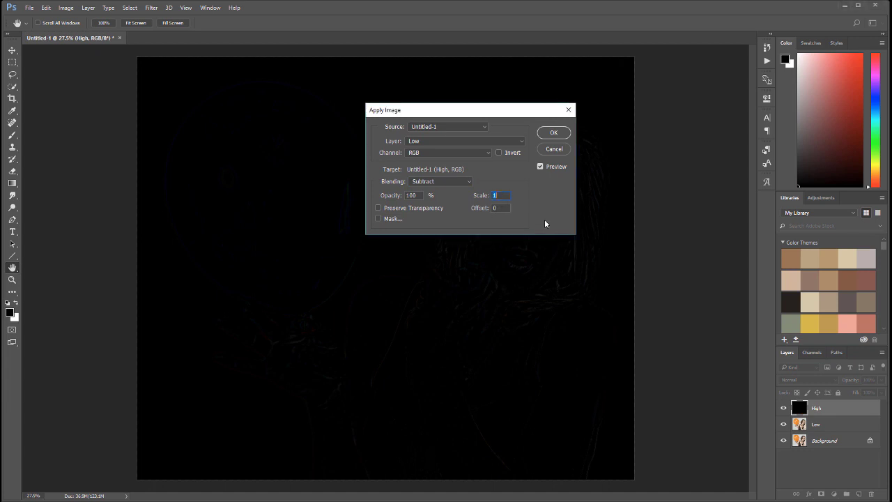
pyautogui.write('212')
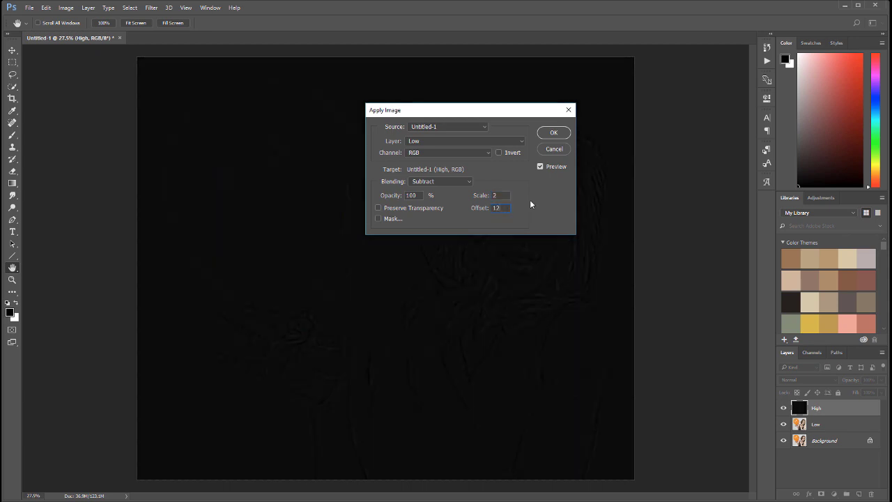
pyautogui.write('8')
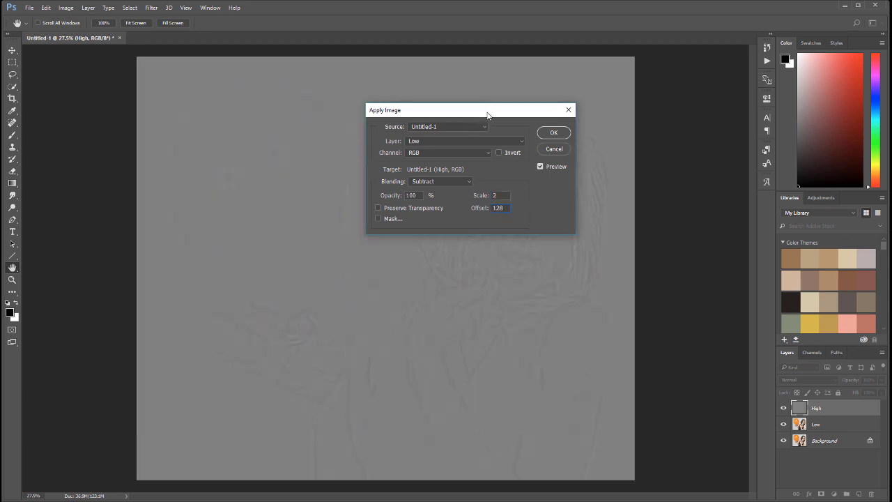
pyautogui.moveTo(487, 114); pyautogui.dragTo(635, 87)
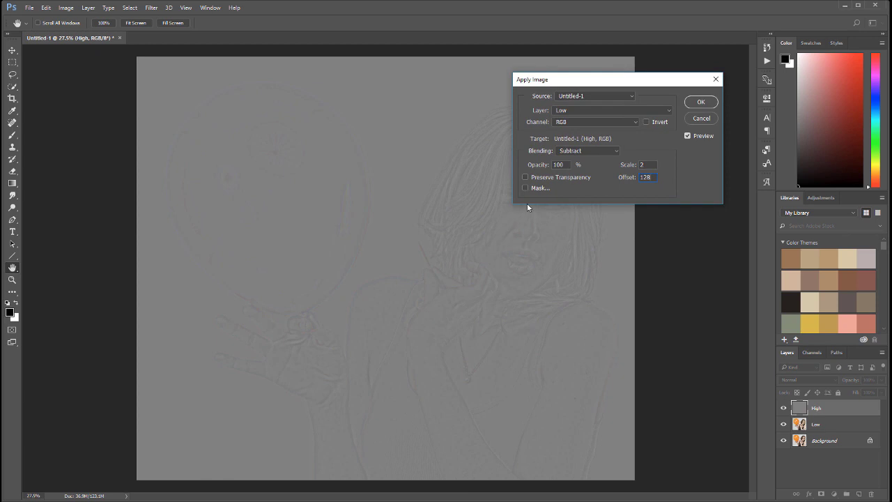
pyautogui.click(694, 103)
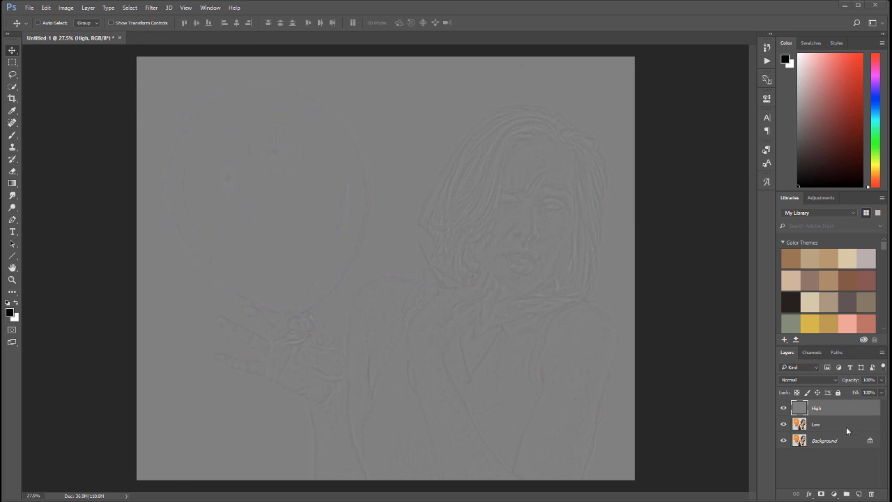
# Hide the High layer and add a new empty layer directly above the Low layer.
pyautogui.click(783, 408)
pyautogui.click(783, 408)
pyautogui.click(829, 425)
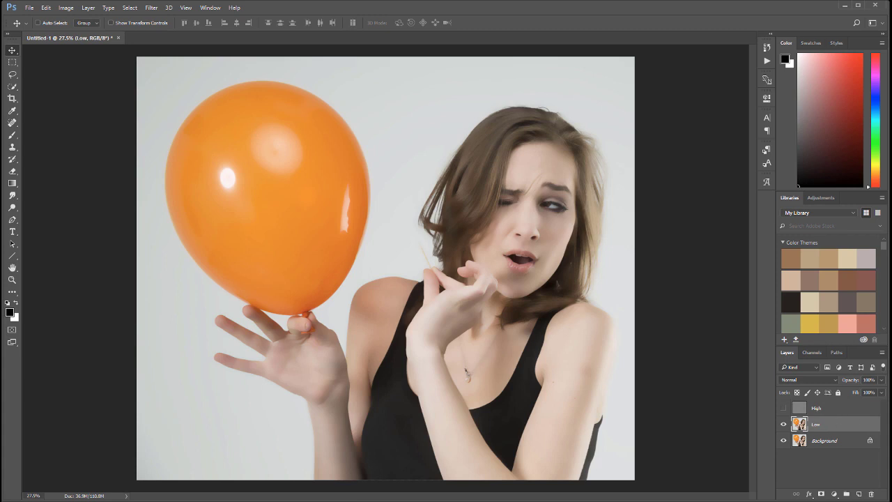
pyautogui.click(860, 494)
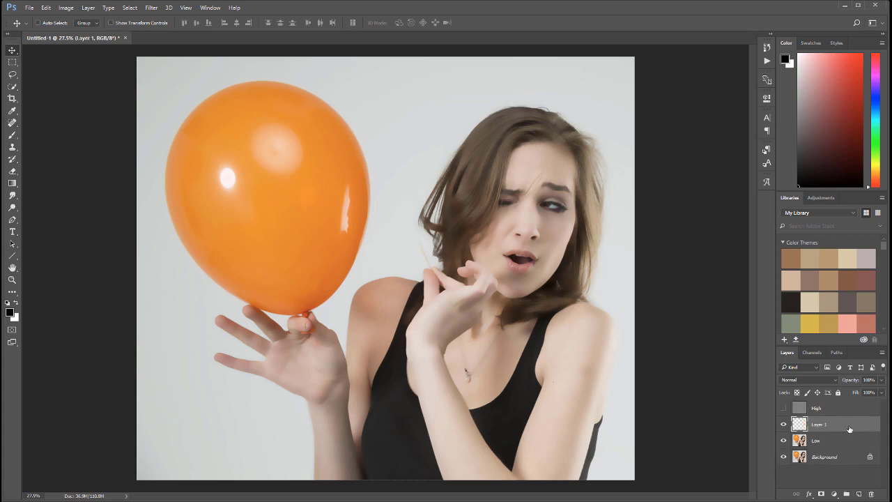
# Clip the new layer to the Low layer and rename it retouching.
pyautogui.keyDown('alt'); pyautogui.click(846, 431); pyautogui.keyUp('alt')
pyautogui.doubleClick(827, 425)
pyautogui.write('Mi')
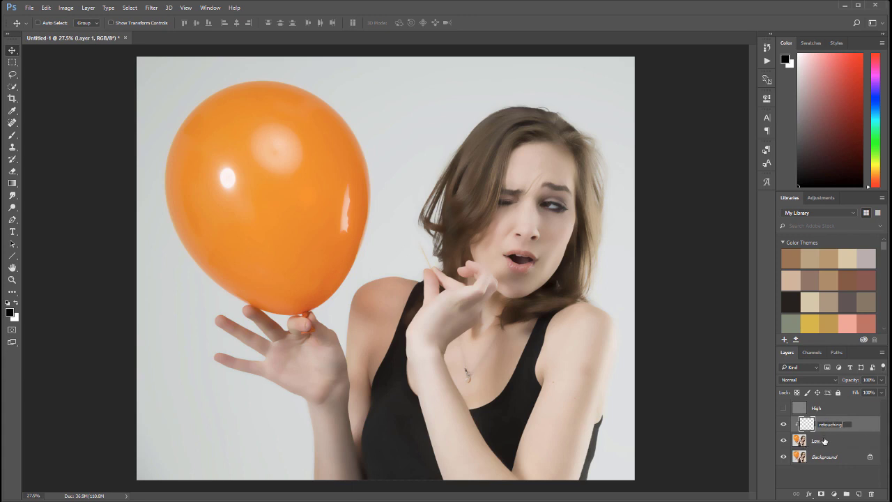
pyautogui.press('Return')
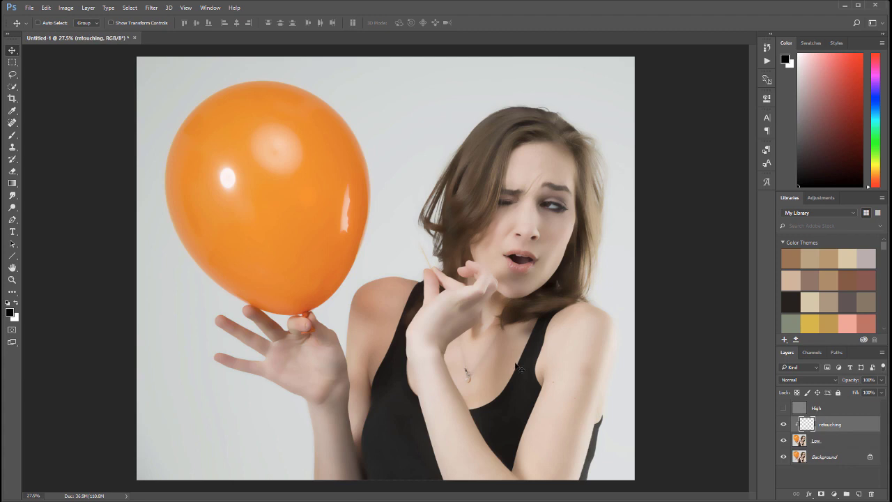
# Examine the arms, chest and face up close for moles, stray hairs and uneven skin tones.
pyautogui.scroll(8, 525, 326)
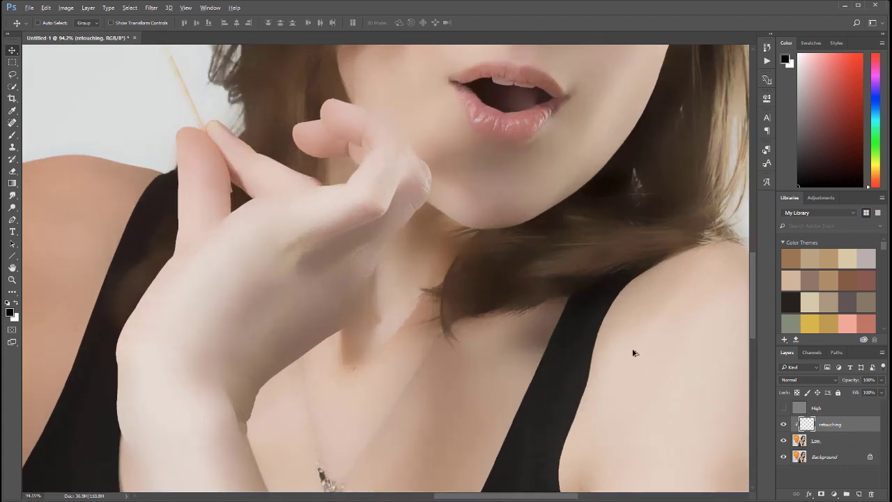
pyautogui.moveTo(669, 390); pyautogui.dragTo(464, 56)
pyautogui.moveTo(432, 322); pyautogui.dragTo(411, 349)
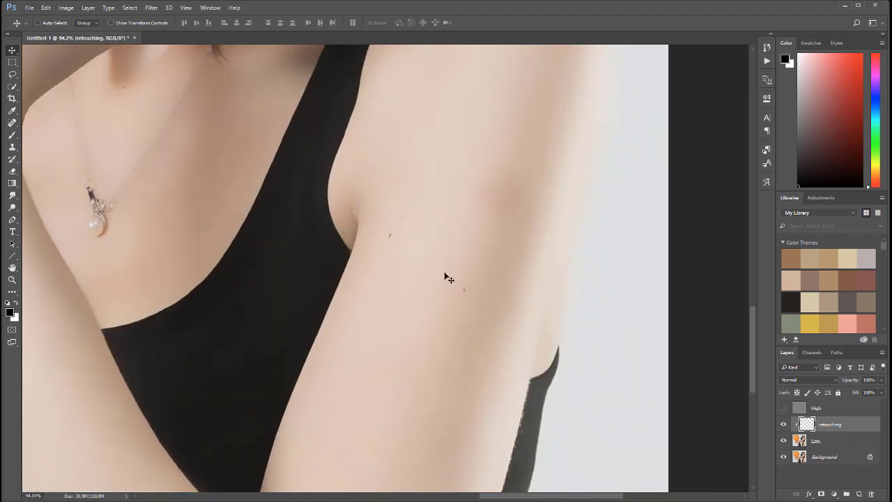
pyautogui.moveTo(442, 325); pyautogui.dragTo(609, 180)
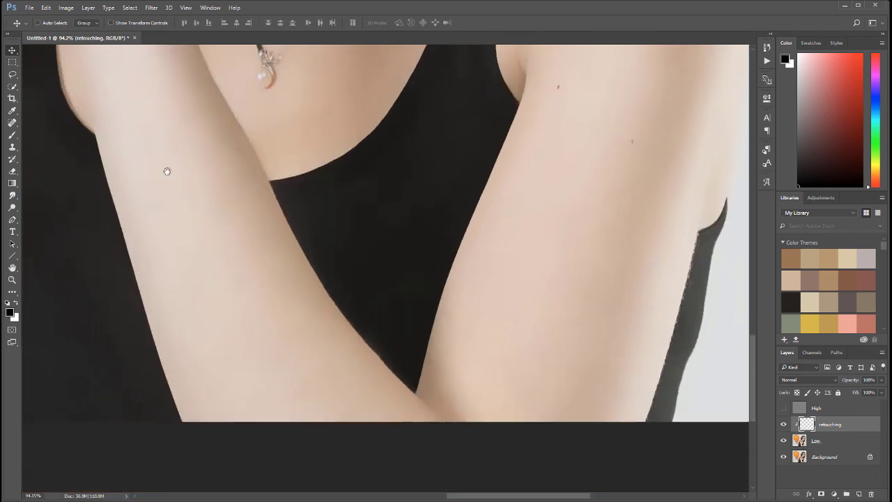
pyautogui.moveTo(201, 243); pyautogui.dragTo(374, 179)
pyautogui.moveTo(309, 209); pyautogui.dragTo(257, 211)
pyautogui.moveTo(420, 366); pyautogui.dragTo(386, 258)
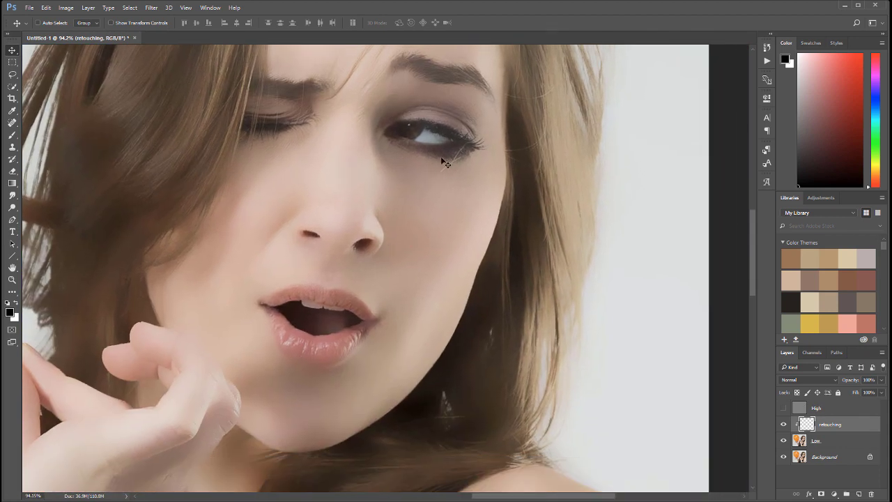
pyautogui.moveTo(378, 255)
pyautogui.mouseDown()
pyautogui.moveTo(418, 303)
pyautogui.moveTo(415, 280)
pyautogui.mouseUp()
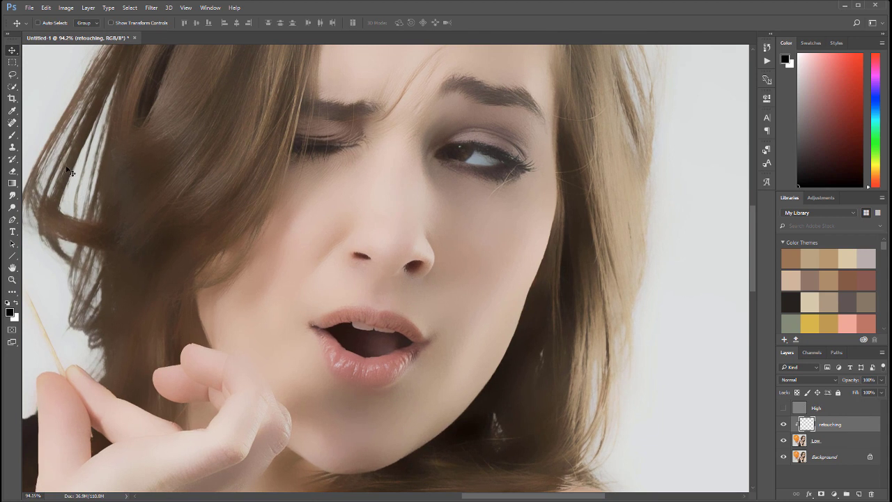
# Choose the Mixer Brush Tool and set Wet to 63%, Load to 41% and Mix to 43%.
pyautogui.click(10, 138)
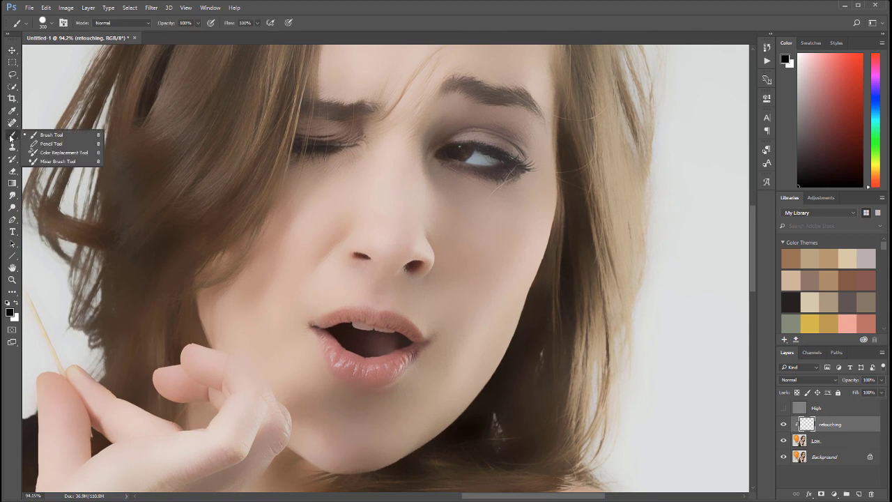
pyautogui.click(58, 162)
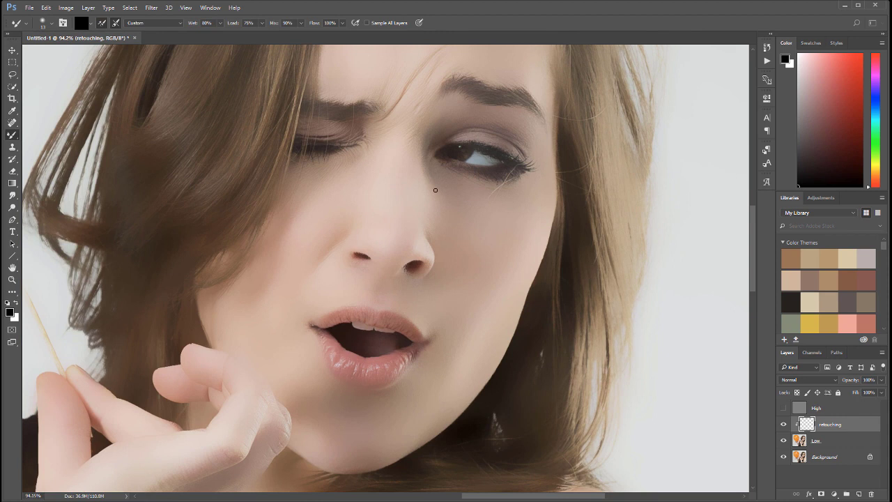
pyautogui.click(221, 24)
pyautogui.moveTo(219, 38); pyautogui.dragTo(247, 34)
pyautogui.click(262, 23)
pyautogui.click(301, 23)
pyautogui.moveTo(302, 36); pyautogui.dragTo(278, 33)
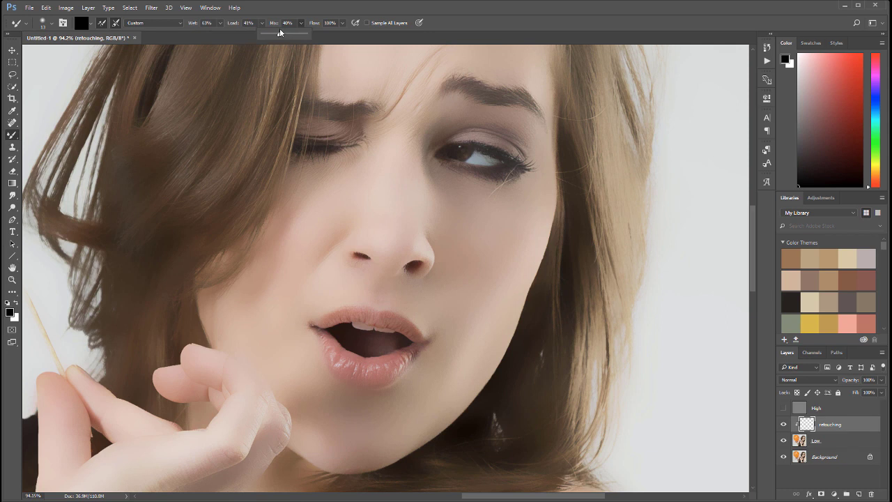
# Set the Mixer Brush flow to 46%, enable Sample All Layers, and check the soft round brush settings.
pyautogui.click(343, 23)
pyautogui.moveTo(341, 34); pyautogui.dragTo(320, 36)
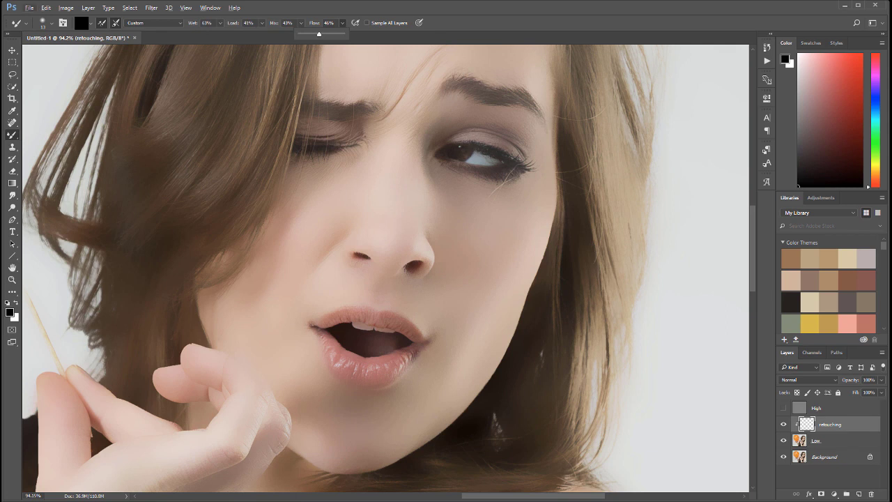
pyautogui.click(367, 23)
pyautogui.click(367, 23)
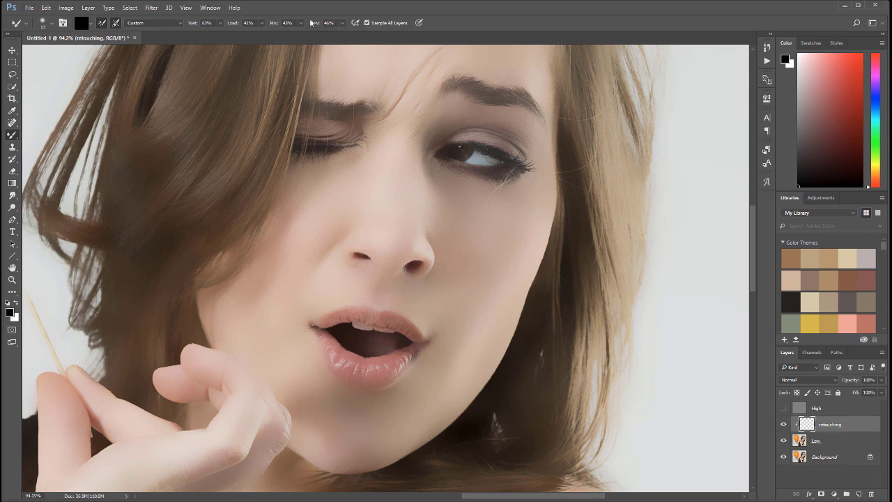
pyautogui.rightClick(514, 236)
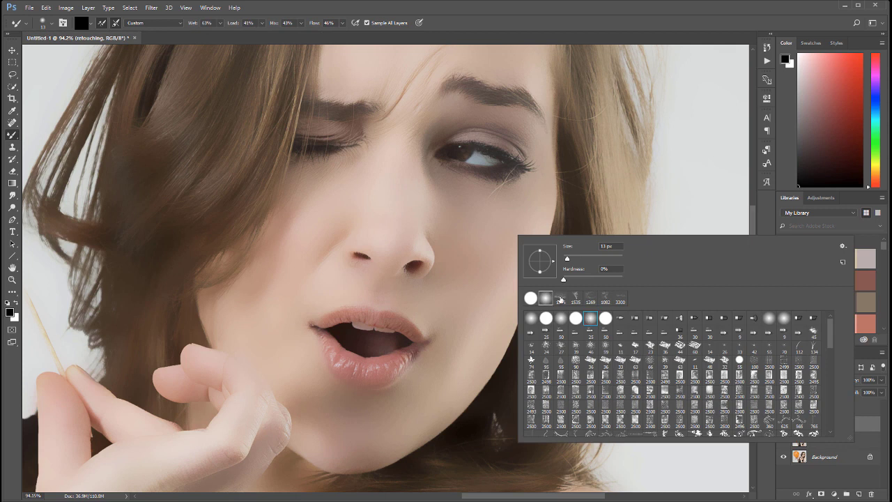
pyautogui.click(538, 23)
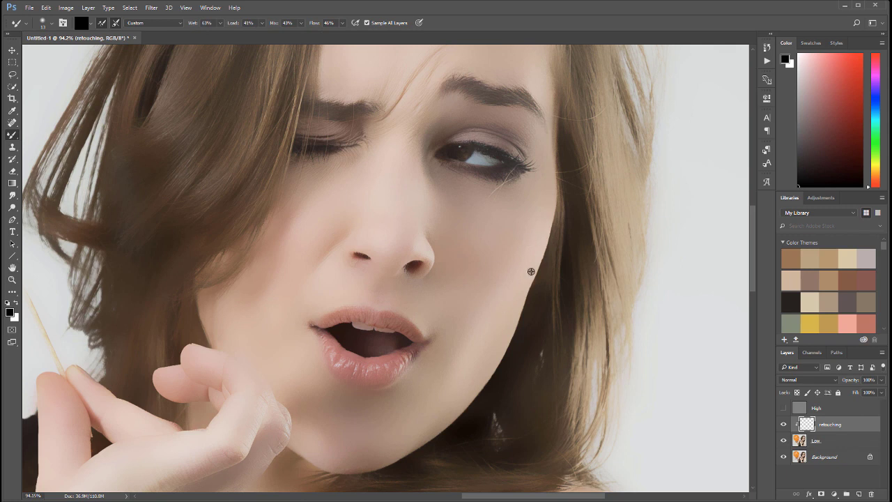
# Paint out the two small moles on the upper arm beside the black top with the Mixer Brush.
pyautogui.moveTo(620, 375); pyautogui.dragTo(404, 104)
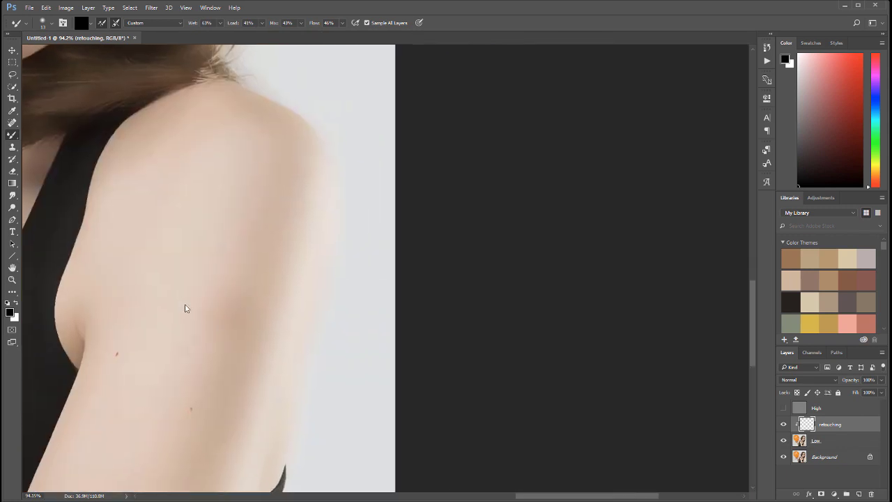
pyautogui.moveTo(239, 288); pyautogui.dragTo(524, 146)
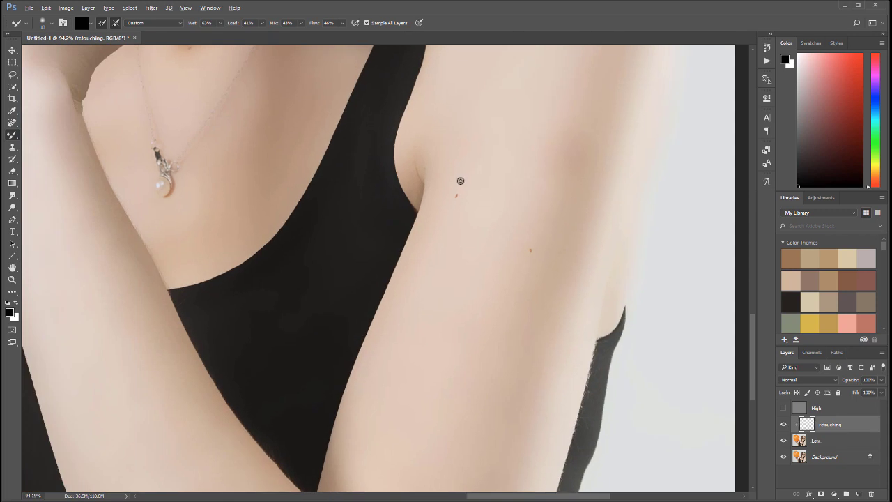
pyautogui.keyDown('alt'); pyautogui.click(460, 179); pyautogui.keyUp('alt')
pyautogui.moveTo(458, 186); pyautogui.dragTo(454, 190)
pyautogui.keyDown('alt'); pyautogui.click(539, 232); pyautogui.keyUp('alt')
pyautogui.moveTo(534, 241); pyautogui.dragTo(526, 267)
# Compare the arm with and without the retouching layer, leaving the layer shown.
pyautogui.click(784, 424)
pyautogui.click(783, 425)
pyautogui.click(784, 424)
pyautogui.click(783, 424)
pyautogui.click(783, 424)
pyautogui.click(783, 424)
# Blend the shadow edge and the small mole on the neck beside the raised wrist.
pyautogui.press('space')
pyautogui.moveTo(312, 200); pyautogui.dragTo(497, 239)
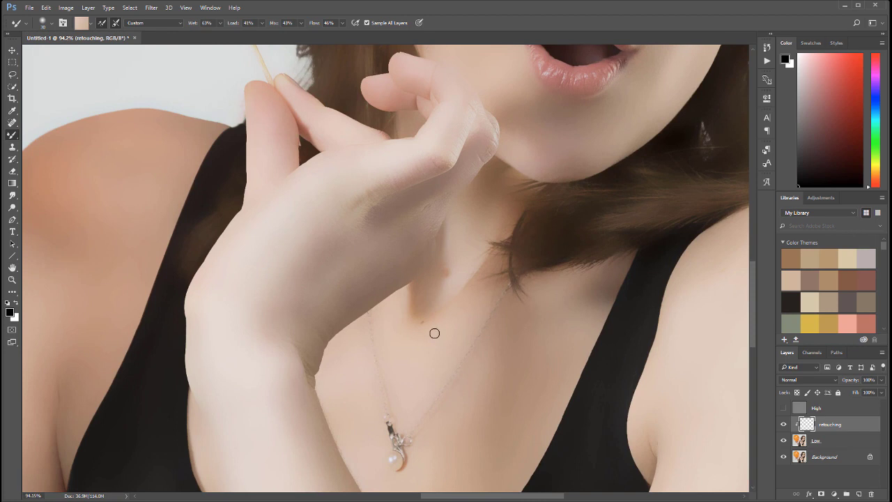
pyautogui.keyDown('alt'); pyautogui.click(450, 263); pyautogui.keyUp('alt')
pyautogui.moveTo(448, 282); pyautogui.dragTo(444, 285)
pyautogui.keyDown('alt'); pyautogui.click(442, 257); pyautogui.keyUp('alt')
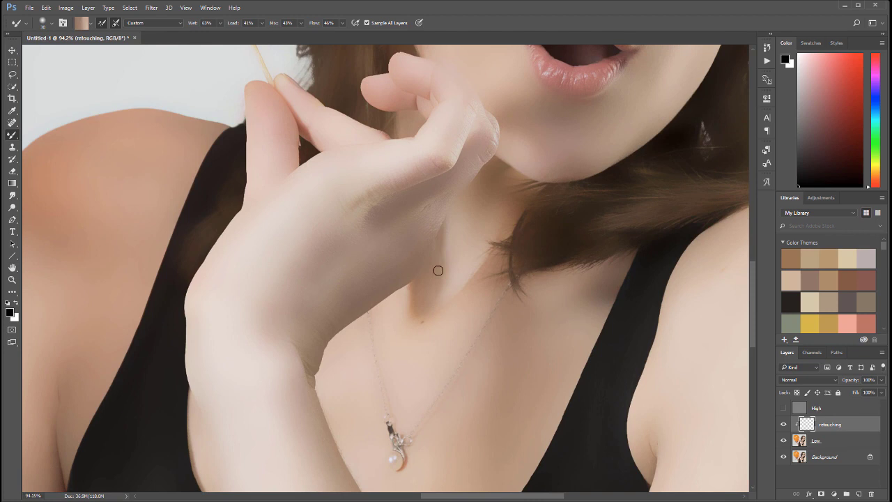
pyautogui.keyDown('alt'); pyautogui.click(429, 320); pyautogui.keyUp('alt')
pyautogui.moveTo(429, 322); pyautogui.dragTo(424, 319)
pyautogui.keyDown('alt'); pyautogui.click(399, 315); pyautogui.keyUp('alt')
# Smooth the shadowed creases on the raised hand and the skin at the nostril.
pyautogui.moveTo(366, 257); pyautogui.dragTo(402, 299)
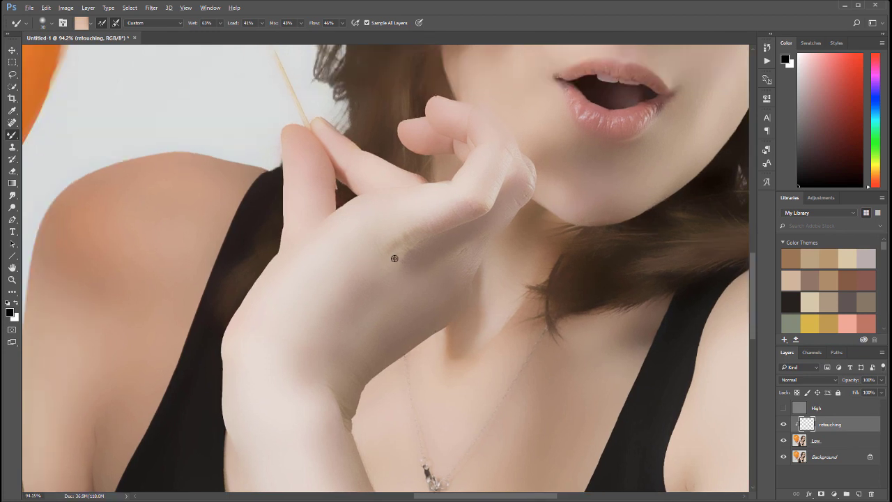
pyautogui.keyDown('alt'); pyautogui.click(418, 258); pyautogui.keyUp('alt')
pyautogui.keyDown('alt'); pyautogui.click(390, 279); pyautogui.keyUp('alt')
pyautogui.moveTo(434, 218); pyautogui.dragTo(406, 333)
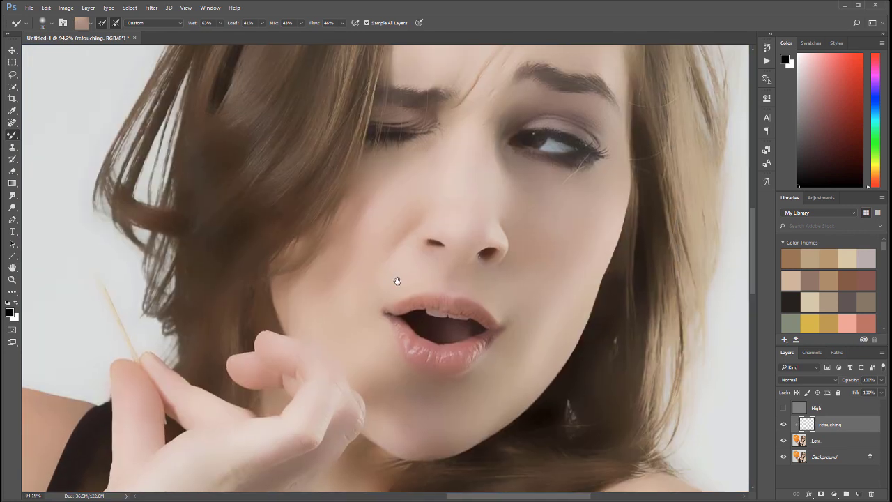
pyautogui.moveTo(397, 281); pyautogui.dragTo(395, 269)
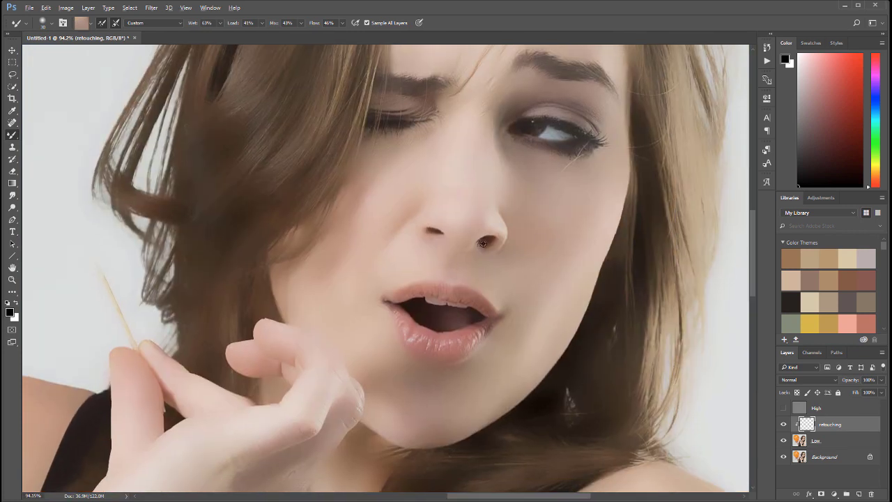
pyautogui.keyDown('alt'); pyautogui.click(482, 242); pyautogui.keyUp('alt')
# Smooth the skin beside the brow and under the open eye, painting out the stray hairs below the lashes.
pyautogui.moveTo(567, 250)
pyautogui.mouseDown()
pyautogui.moveTo(472, 312)
pyautogui.moveTo(404, 295)
pyautogui.mouseUp()
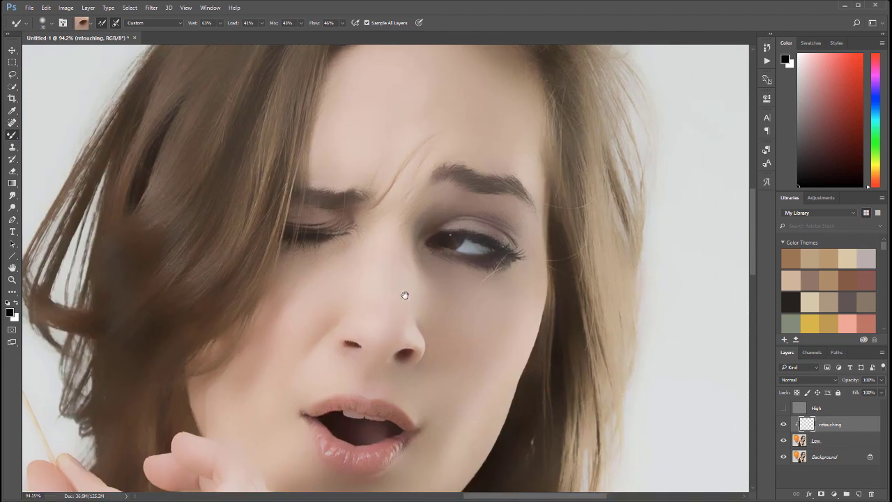
pyautogui.keyDown('alt'); pyautogui.click(471, 280); pyautogui.keyUp('alt')
pyautogui.hscroll(3, 348, 384)
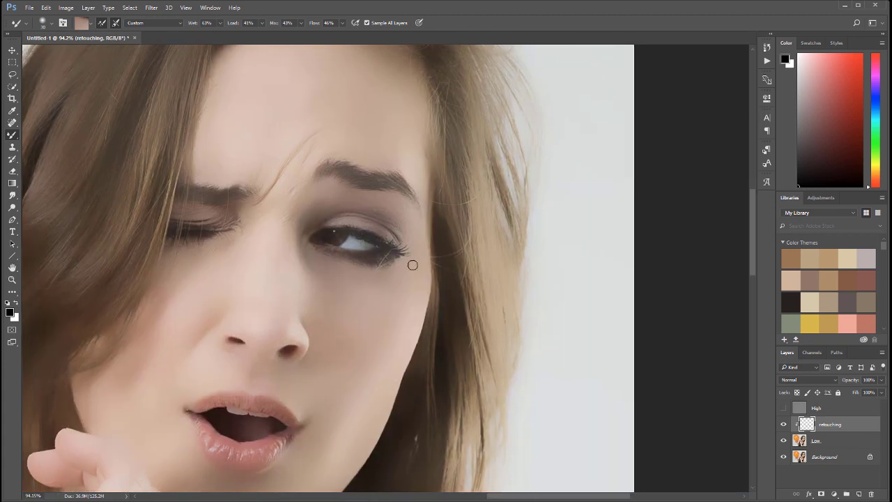
pyautogui.keyDown('alt'); pyautogui.click(405, 156); pyautogui.keyUp('alt')
pyautogui.keyDown('alt'); pyautogui.click(427, 191); pyautogui.keyUp('alt')
pyautogui.keyDown('alt'); pyautogui.click(370, 258); pyautogui.keyUp('alt')
pyautogui.moveTo(372, 255); pyautogui.dragTo(406, 265)
pyautogui.keyDown('alt'); pyautogui.click(404, 271); pyautogui.keyUp('alt')
pyautogui.keyDown('alt'); pyautogui.click(371, 269); pyautogui.keyUp('alt')
pyautogui.moveTo(406, 267); pyautogui.dragTo(386, 264)
pyautogui.keyDown('alt'); pyautogui.click(407, 265); pyautogui.keyUp('alt')
# Set the Mixer Brush to Load 15%, Wet 54% and Mix 33%.
pyautogui.moveTo(261, 34); pyautogui.dragTo(225, 32)
pyautogui.click(221, 24)
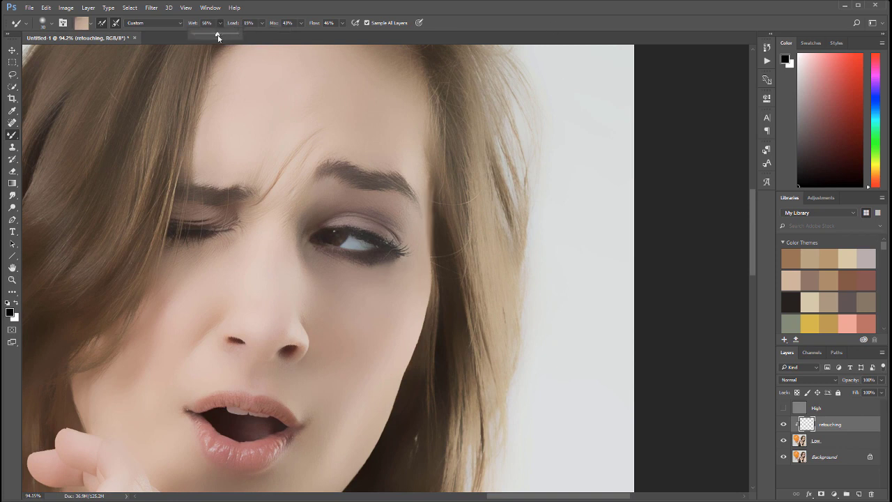
pyautogui.click(301, 23)
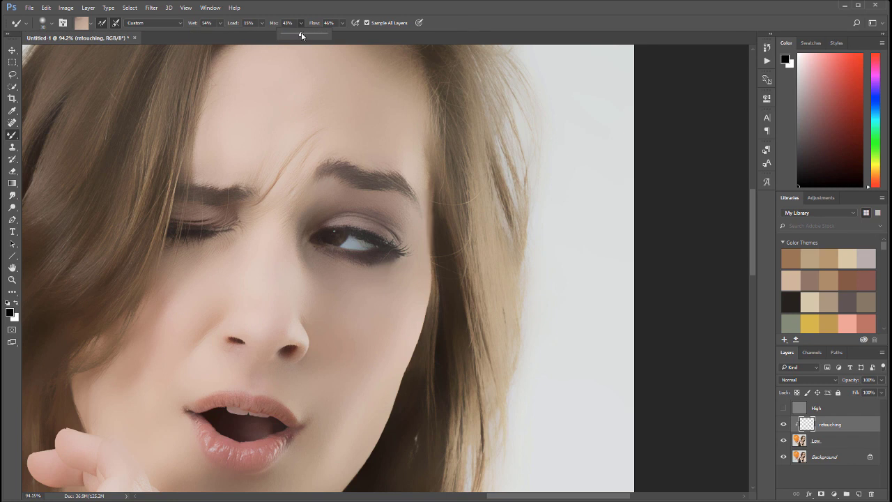
# Blend the uneven skin tones on the fingers and palm of the hand holding the balloon.
pyautogui.moveTo(335, 341); pyautogui.dragTo(743, 171)
pyautogui.moveTo(287, 350); pyautogui.dragTo(619, 177)
pyautogui.moveTo(361, 253); pyautogui.dragTo(418, 179)
pyautogui.keyDown('alt'); pyautogui.click(397, 111); pyautogui.keyUp('alt')
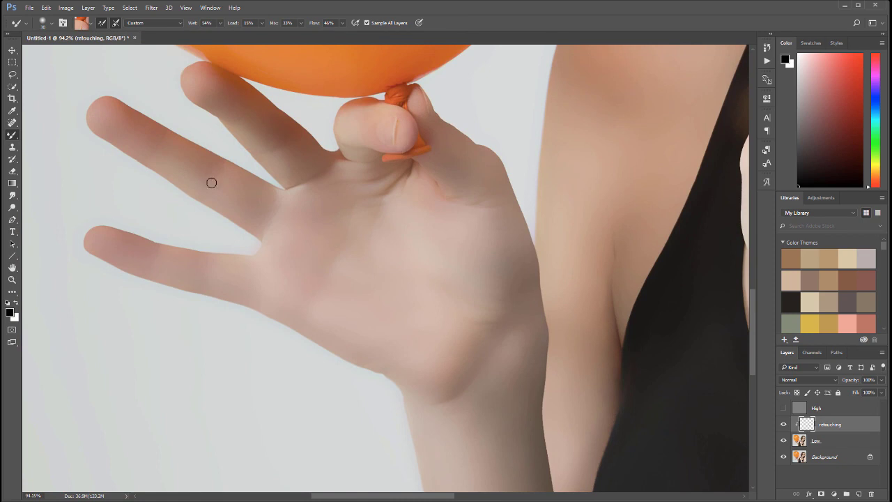
pyautogui.moveTo(366, 253); pyautogui.dragTo(356, 216)
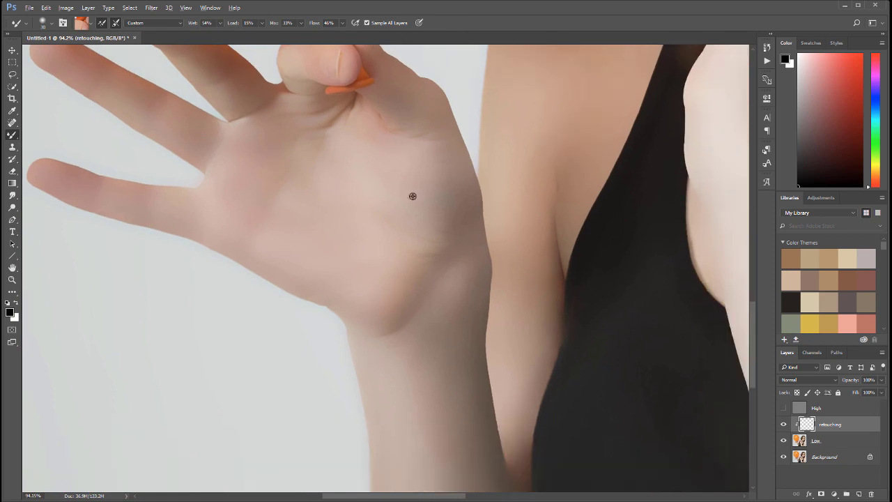
pyautogui.keyDown('alt'); pyautogui.click(418, 262); pyautogui.keyUp('alt')
pyautogui.keyDown('alt'); pyautogui.click(432, 274); pyautogui.keyUp('alt')
# Enlarge the Mixer Brush to 45 px and smooth the heel of the open palm.
pyautogui.press(']')
pyautogui.press(']')
pyautogui.press(']')
pyautogui.moveTo(441, 262); pyautogui.dragTo(453, 247)
# Return to the face, make High the active layer, and show it again.
pyautogui.moveTo(421, 418)
pyautogui.mouseDown()
pyautogui.moveTo(299, 98)
pyautogui.moveTo(313, 350)
pyautogui.moveTo(342, 280)
pyautogui.moveTo(604, 305)
pyautogui.moveTo(691, 466)
pyautogui.mouseUp()
pyautogui.moveTo(669, 76)
pyautogui.mouseDown()
pyautogui.moveTo(394, 227)
pyautogui.moveTo(360, 206)
pyautogui.mouseUp()
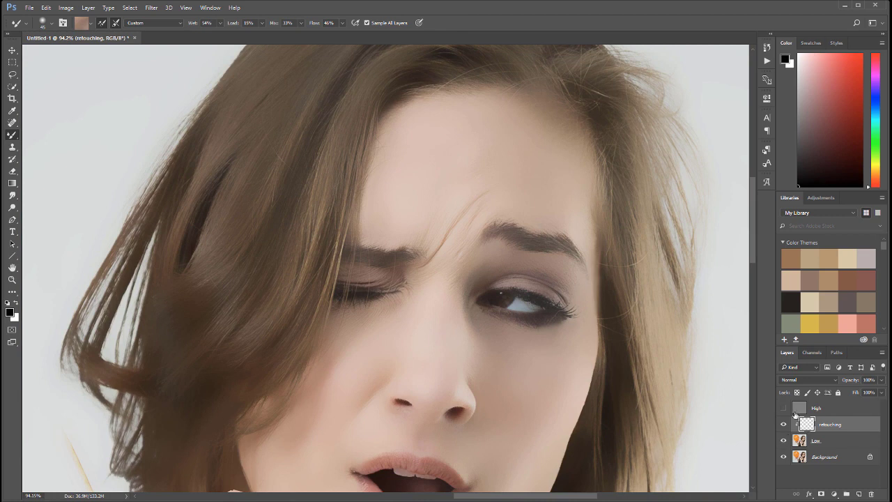
pyautogui.click(846, 408)
pyautogui.click(784, 409)
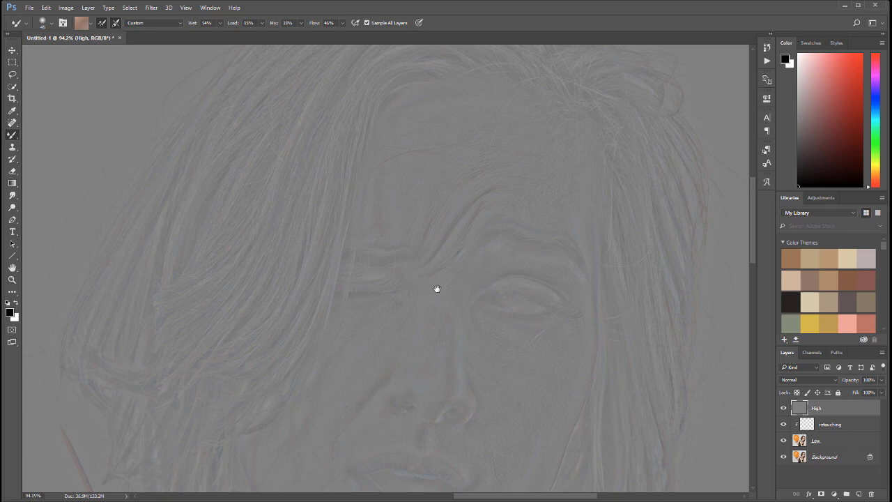
pyautogui.moveTo(422, 269)
pyautogui.mouseDown()
pyautogui.moveTo(439, 179)
pyautogui.moveTo(495, 269)
pyautogui.moveTo(495, 300)
pyautogui.mouseUp()
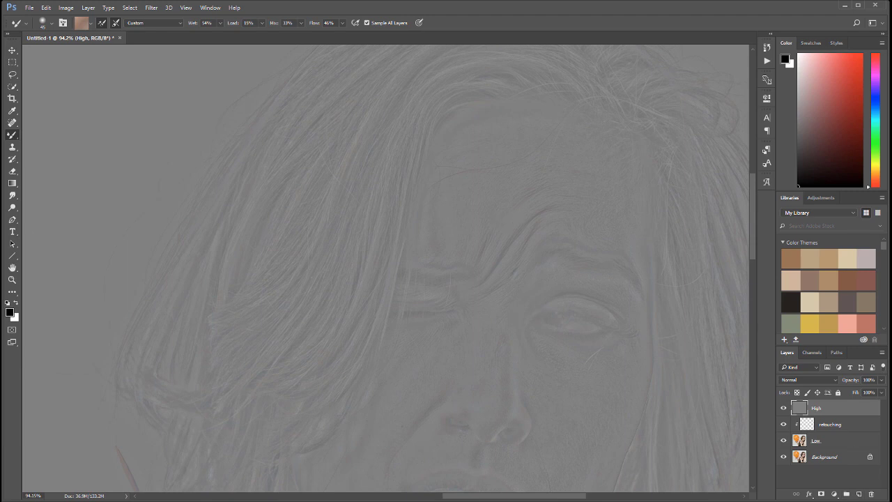
# Add a Curves adjustment layer above High and set its blend mode to Overlay.
pyautogui.click(839, 495)
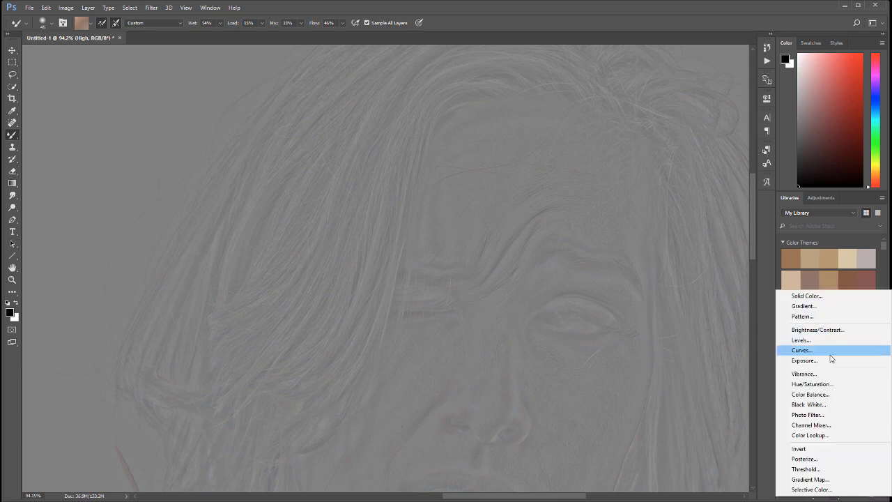
pyautogui.click(801, 351)
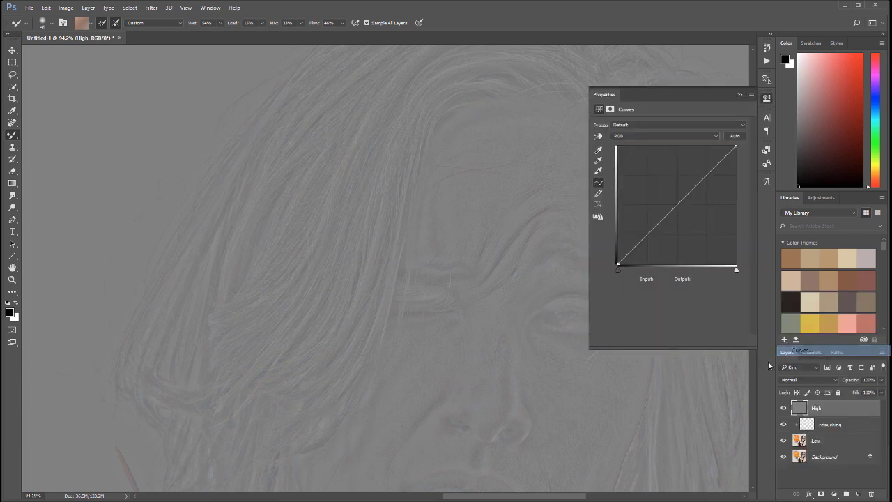
pyautogui.click(825, 382)
pyautogui.click(840, 284)
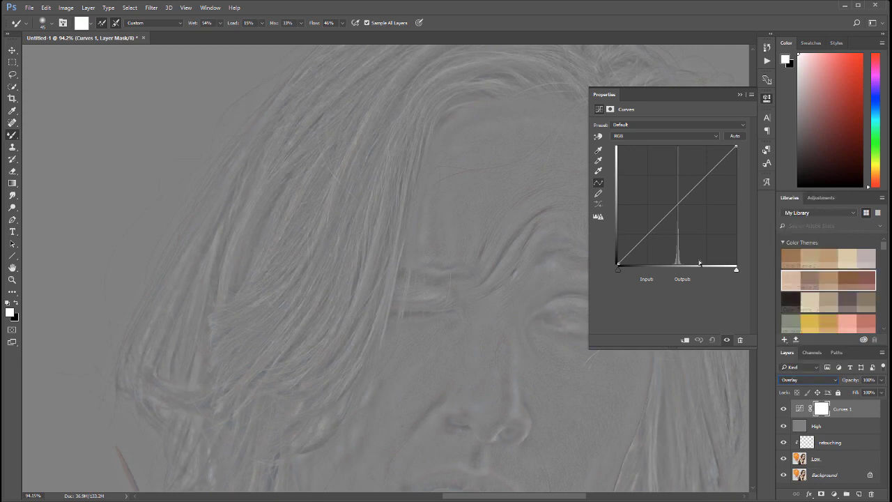
# Boost the Curves contrast by moving the black point to input 65 and the white point to input 192.
pyautogui.moveTo(618, 262); pyautogui.dragTo(648, 265)
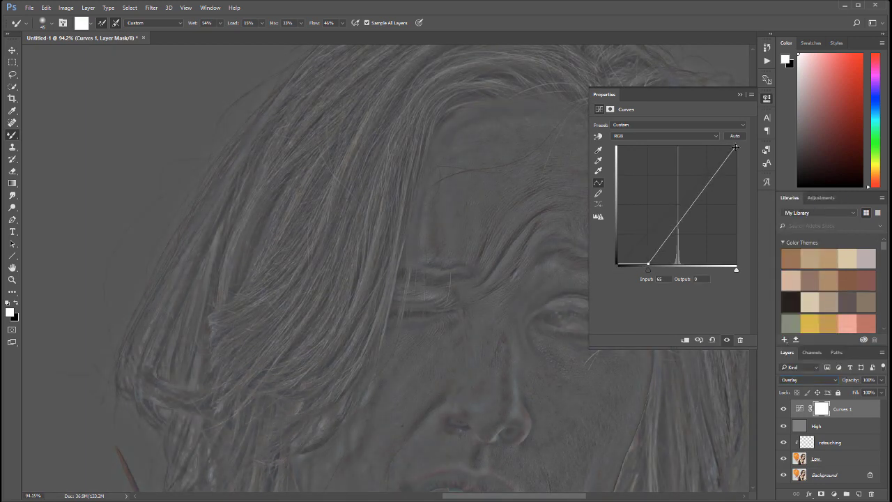
pyautogui.moveTo(734, 145)
pyautogui.mouseDown()
pyautogui.moveTo(686, 145)
pyautogui.moveTo(707, 145)
pyautogui.mouseUp()
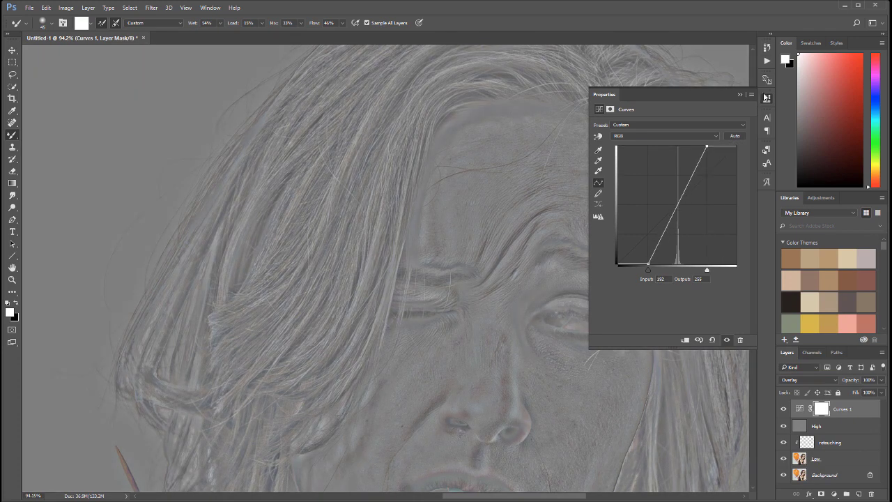
pyautogui.click(767, 97)
# Add a new empty layer named Retouching directly above High and clip it to High.
pyautogui.click(862, 430)
pyautogui.press('x')
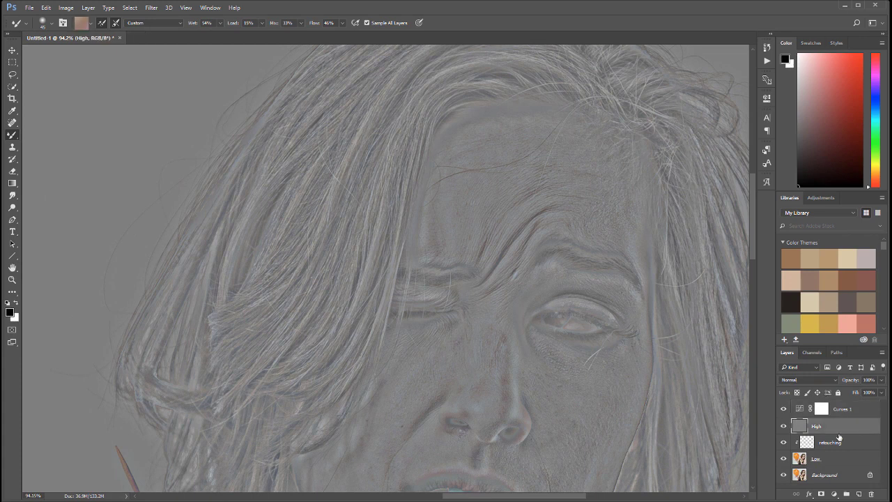
pyautogui.click(858, 493)
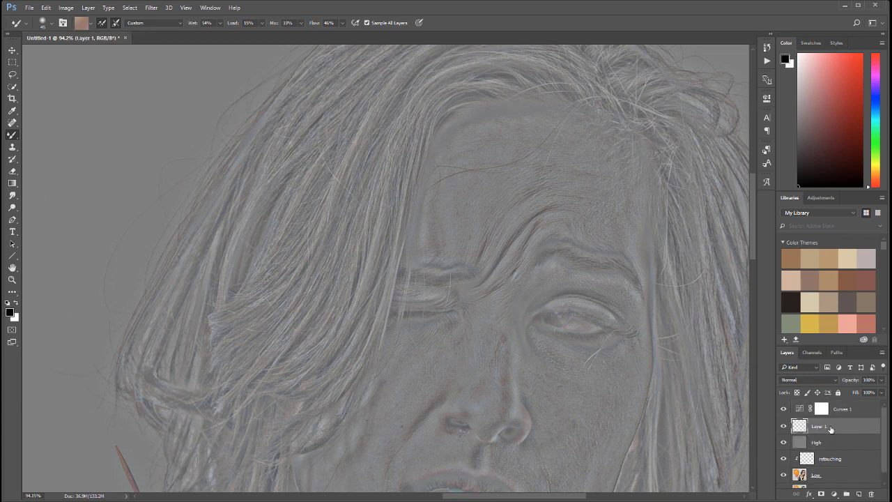
pyautogui.doubleClick(829, 428)
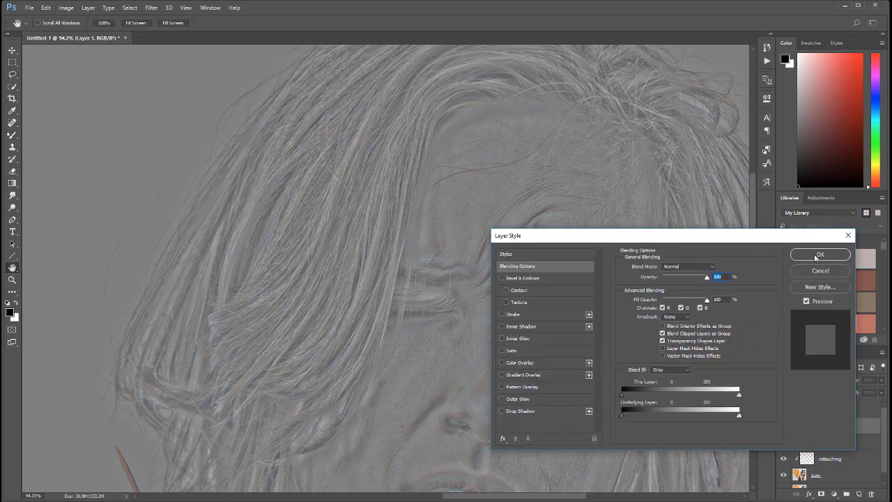
pyautogui.click(815, 274)
pyautogui.doubleClick(821, 426)
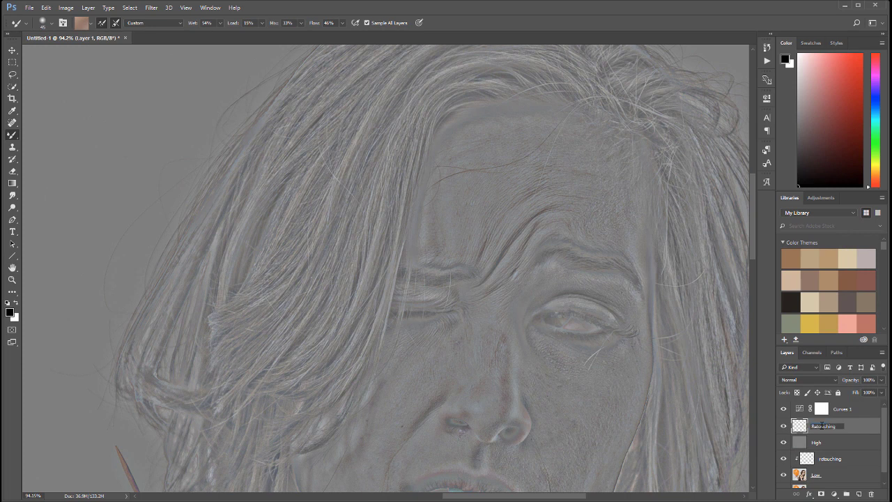
pyautogui.click(860, 425)
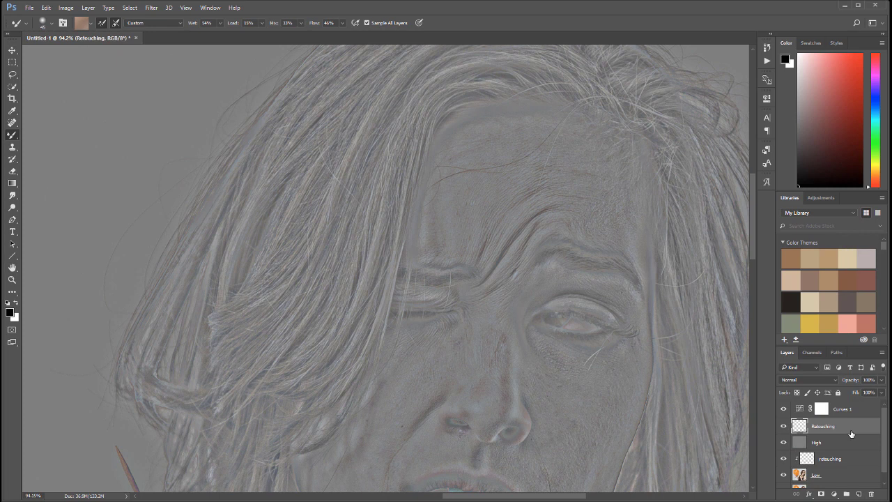
pyautogui.keyDown('alt'); pyautogui.click(857, 433); pyautogui.keyUp('alt')
# Choose the Clone Stamp tool with a 50 px hard round brush at 100% hardness.
pyautogui.click(11, 148)
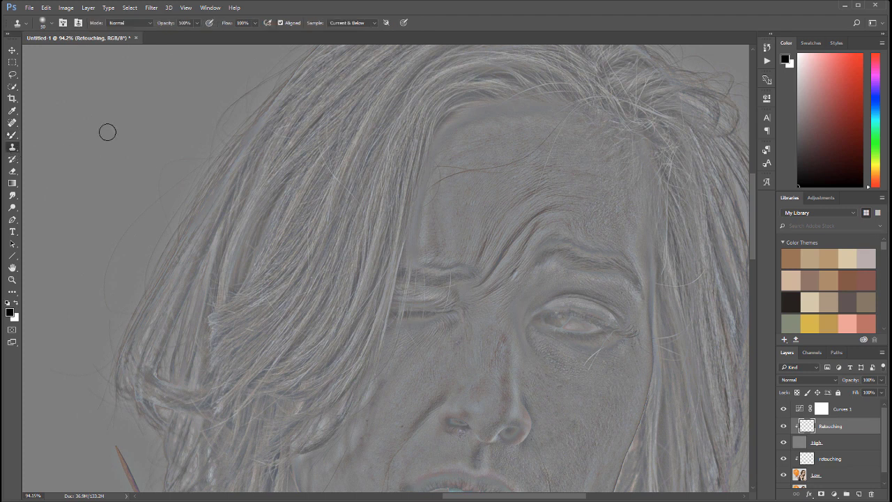
pyautogui.rightClick(421, 172)
pyautogui.click(509, 256)
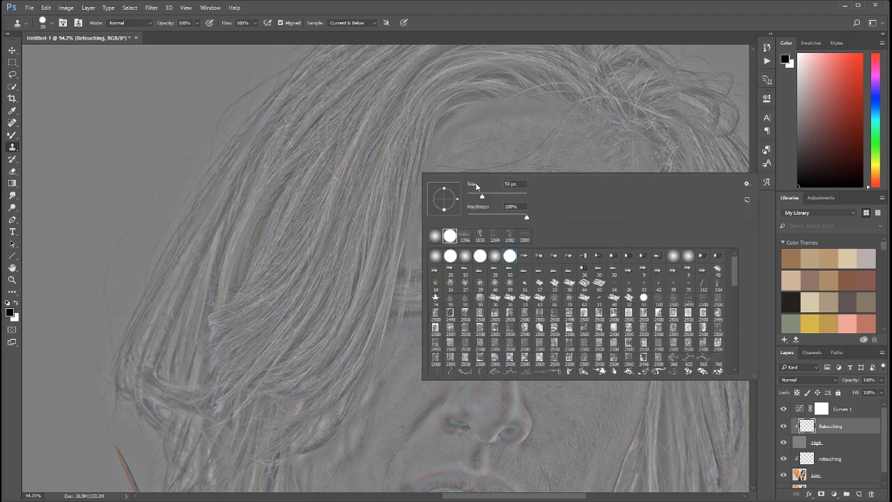
pyautogui.click(465, 17)
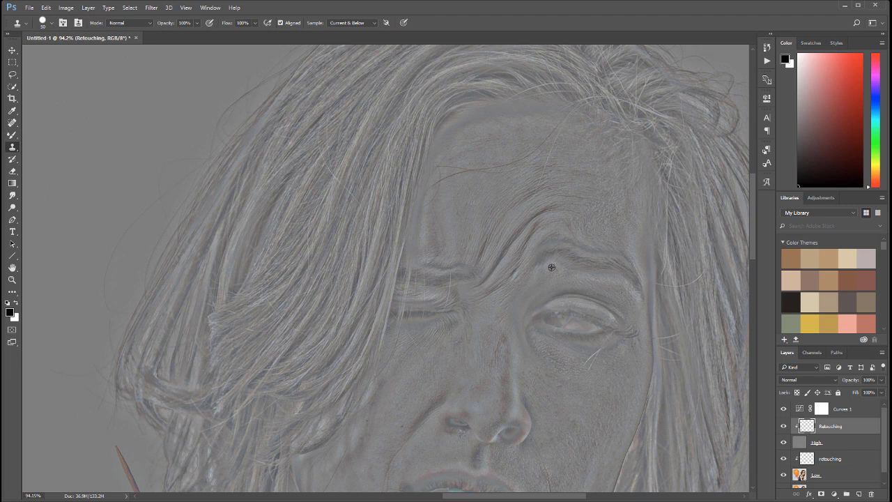
# Hide the Low and Background layers and compare the brow detail with Curves 1 off and on.
pyautogui.scroll(3, 545, 262)
pyautogui.scroll(4, 544, 262)
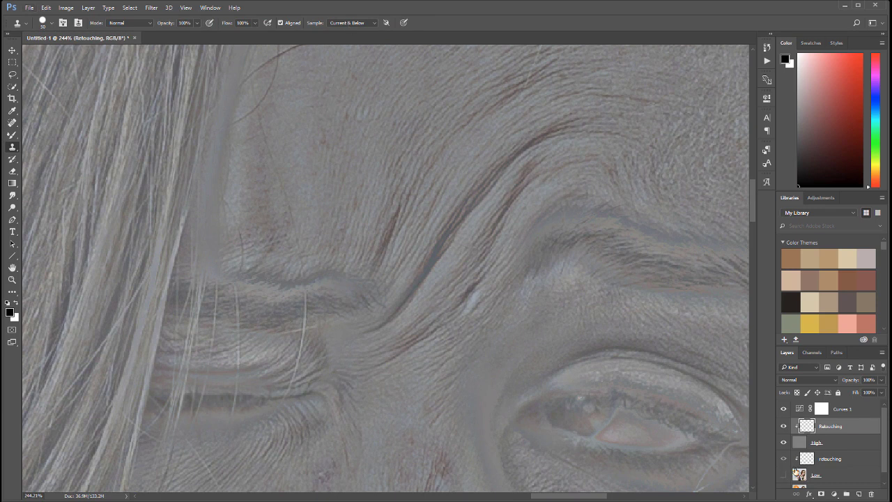
pyautogui.scroll(-2, 799, 455)
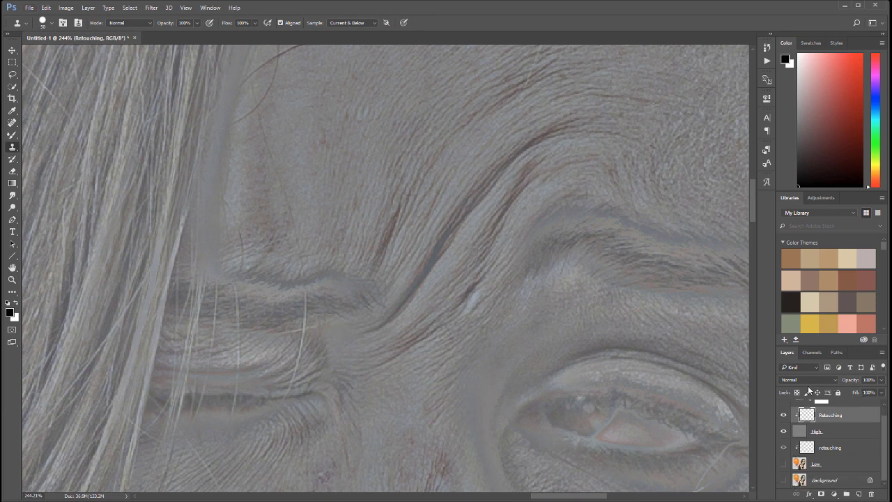
pyautogui.scroll(2, 840, 411)
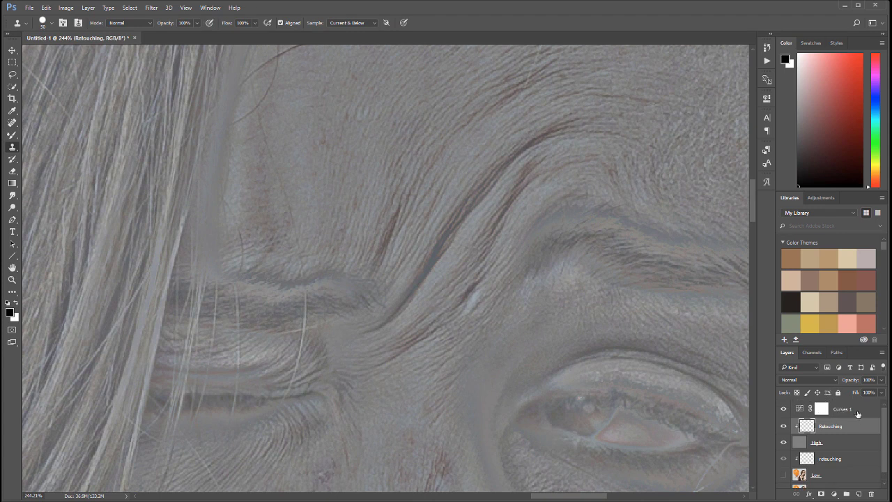
pyautogui.click(783, 409)
pyautogui.click(783, 409)
# Reduce the Clone Stamp to 25 px and remove the blemish between the closed eye and the nose bridge.
pyautogui.moveTo(508, 319); pyautogui.dragTo(466, 234)
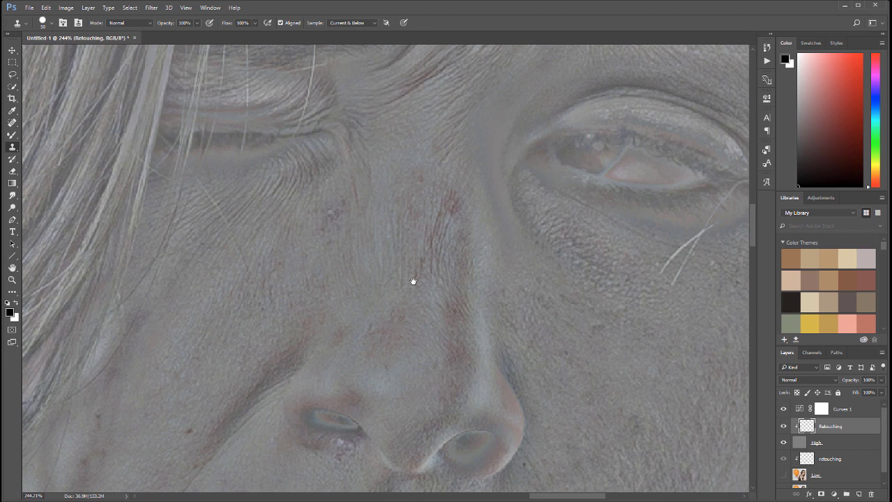
pyautogui.moveTo(324, 227); pyautogui.dragTo(520, 245)
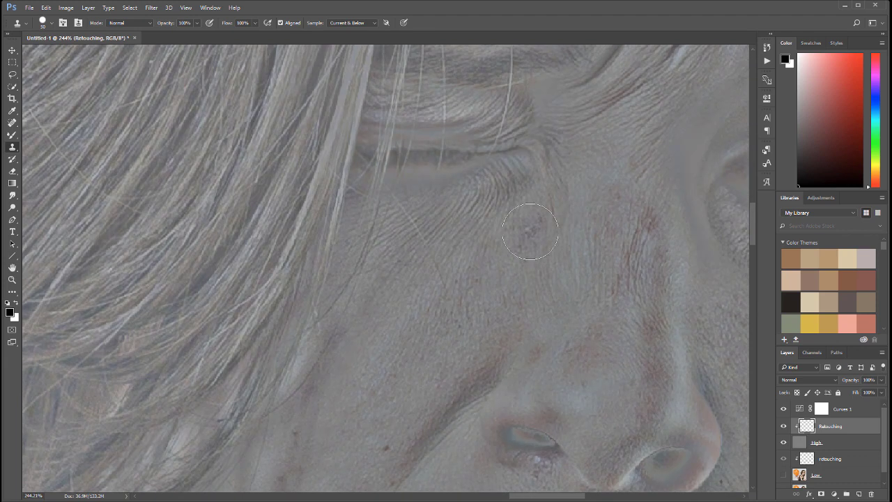
pyautogui.press('[')
pyautogui.press('[')
pyautogui.press('[')
pyautogui.keyDown('alt'); pyautogui.click(489, 245); pyautogui.keyUp('alt')
pyautogui.moveTo(520, 228)
pyautogui.mouseDown()
pyautogui.moveTo(539, 232)
pyautogui.moveTo(522, 249)
pyautogui.moveTo(529, 245)
pyautogui.mouseUp()
pyautogui.keyDown('alt'); pyautogui.click(517, 275); pyautogui.keyUp('alt')
# Clone out the stray light hairs and small marks on the skin beneath the open eye.
pyautogui.moveTo(671, 338); pyautogui.dragTo(497, 358)
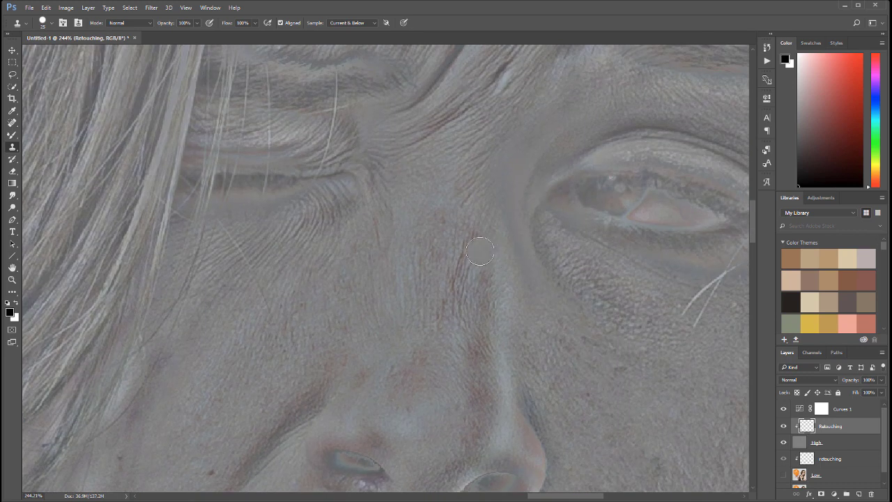
pyautogui.moveTo(594, 393); pyautogui.dragTo(512, 302)
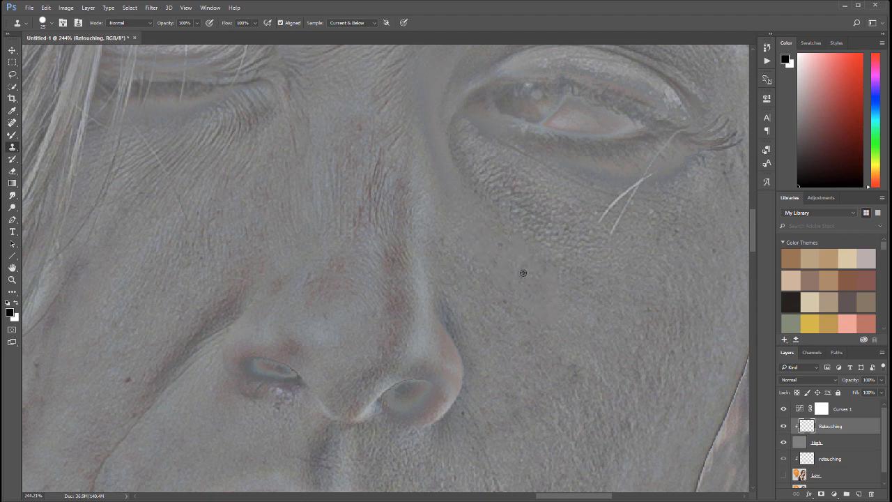
pyautogui.moveTo(654, 327); pyautogui.dragTo(366, 356)
pyautogui.keyDown('alt'); pyautogui.click(264, 227); pyautogui.keyUp('alt')
pyautogui.moveTo(266, 240); pyautogui.dragTo(277, 226)
pyautogui.keyDown('alt'); pyautogui.click(304, 284); pyautogui.keyUp('alt')
pyautogui.moveTo(295, 260)
pyautogui.mouseDown()
pyautogui.moveTo(307, 211)
pyautogui.moveTo(344, 261)
pyautogui.moveTo(330, 215)
pyautogui.moveTo(300, 248)
pyautogui.moveTo(310, 207)
pyautogui.moveTo(298, 208)
pyautogui.moveTo(327, 199)
pyautogui.mouseUp()
pyautogui.keyDown('alt'); pyautogui.click(281, 206); pyautogui.keyUp('alt')
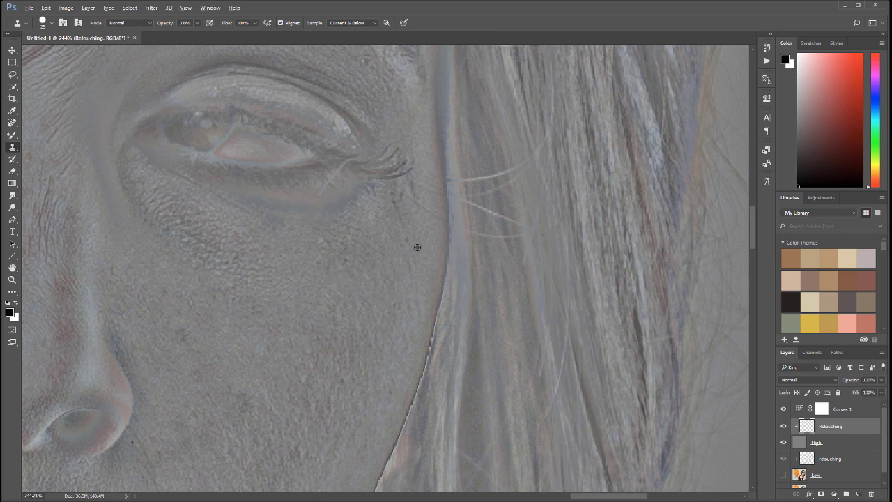
pyautogui.moveTo(332, 297); pyautogui.dragTo(493, 407)
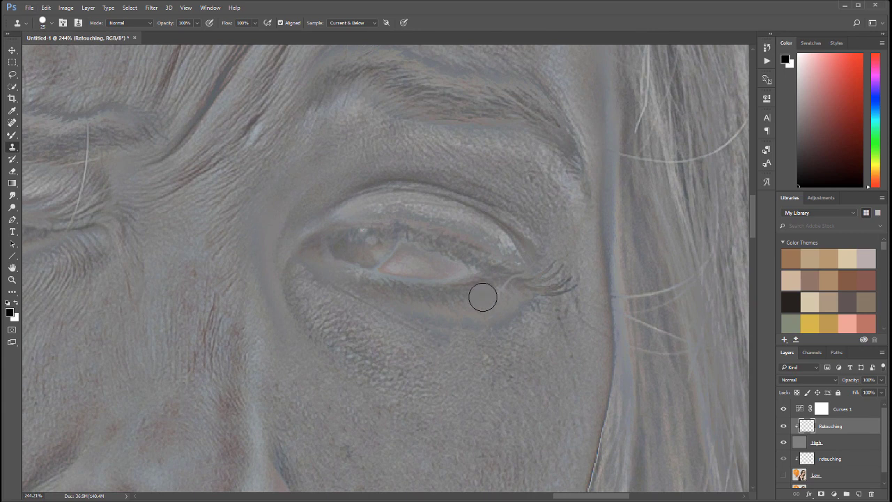
pyautogui.keyDown('alt'); pyautogui.click(483, 297); pyautogui.keyUp('alt')
# Clone out the small reddish spot on the cheek beside the nose-to-mouth fold.
pyautogui.moveTo(182, 165); pyautogui.dragTo(538, 351)
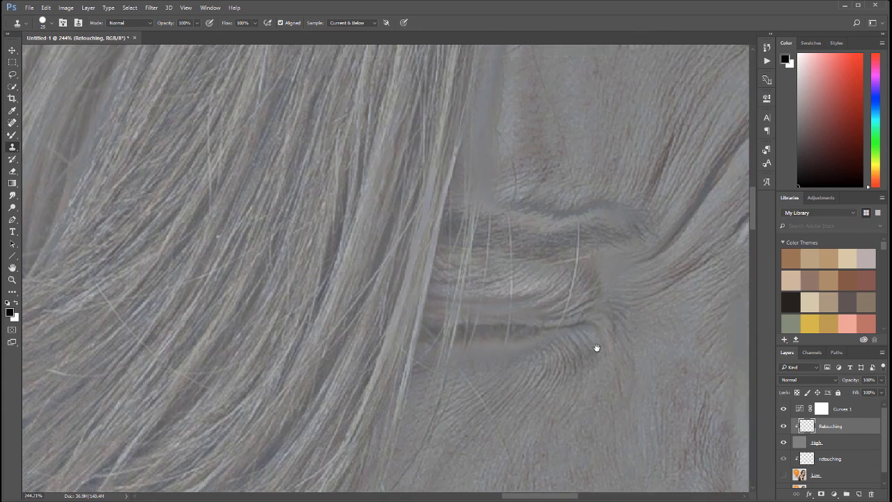
pyautogui.moveTo(447, 427); pyautogui.dragTo(391, 462)
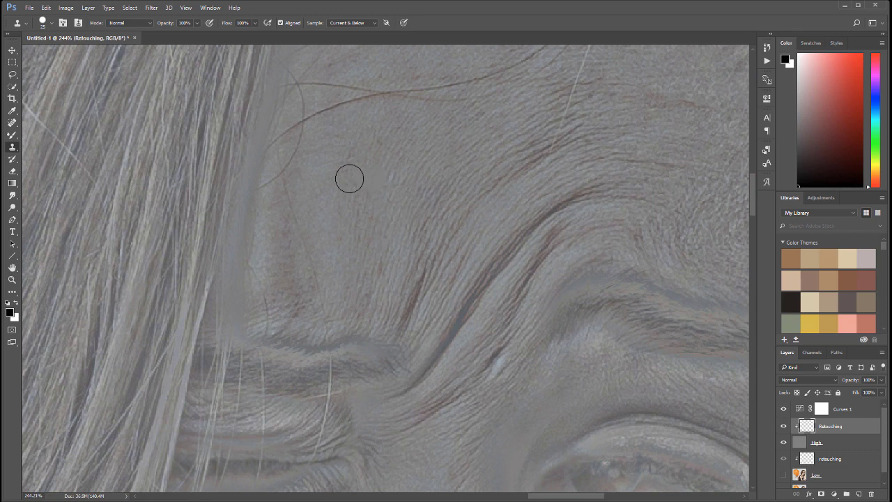
pyautogui.moveTo(610, 202); pyautogui.dragTo(334, 84)
pyautogui.moveTo(347, 456)
pyautogui.mouseDown()
pyautogui.moveTo(479, 234)
pyautogui.moveTo(546, 445)
pyautogui.mouseUp()
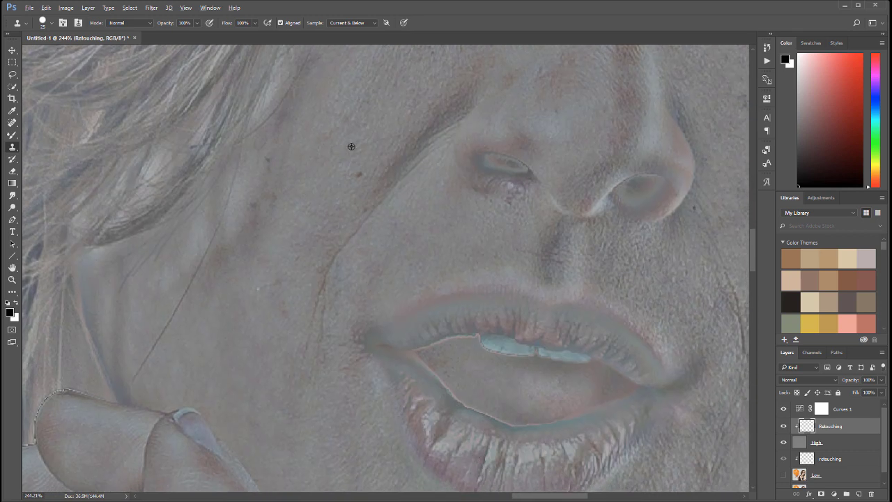
pyautogui.click(359, 173)
# Reduce the Clone Stamp to 10 px and remove the dark mole at the base of the neck.
pyautogui.moveTo(340, 323); pyautogui.dragTo(324, 62)
pyautogui.moveTo(277, 468); pyautogui.dragTo(445, 154)
pyautogui.moveTo(384, 301); pyautogui.dragTo(592, 112)
pyautogui.moveTo(454, 378); pyautogui.dragTo(497, 306)
pyautogui.press('[')
pyautogui.press('[')
pyautogui.press('[')
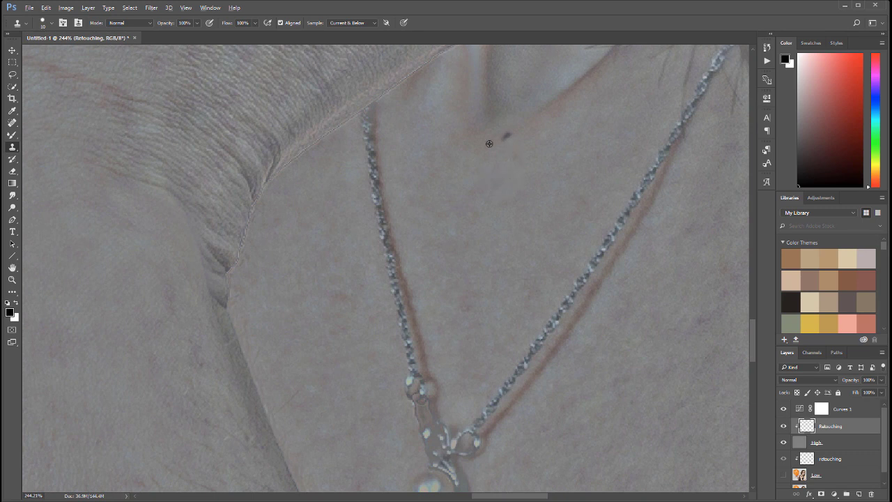
pyautogui.keyDown('alt'); pyautogui.click(489, 143); pyautogui.keyUp('alt')
pyautogui.click(508, 137)
# Clone out the small specks on the chest between the pendant and the top's neckline.
pyautogui.moveTo(618, 384); pyautogui.dragTo(443, 106)
pyautogui.keyDown('alt'); pyautogui.click(408, 282); pyautogui.keyUp('alt')
pyautogui.moveTo(422, 295); pyautogui.dragTo(416, 323)
pyautogui.keyDown('alt'); pyautogui.click(414, 274); pyautogui.keyUp('alt')
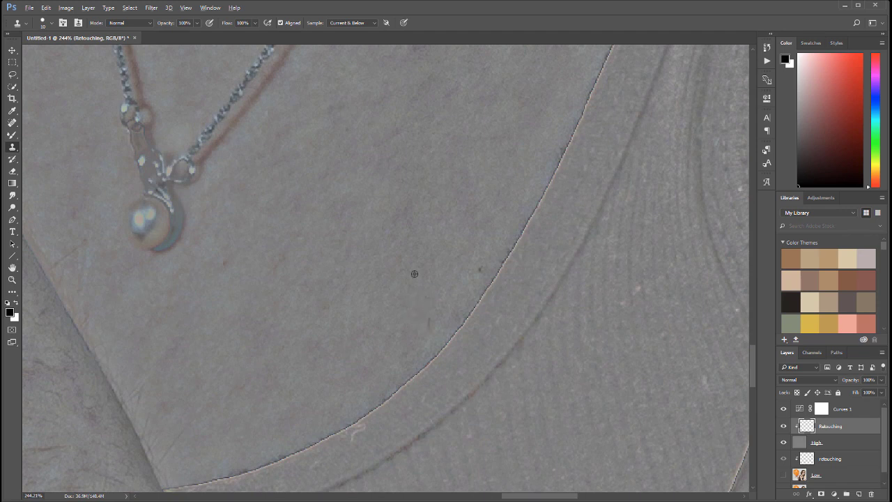
pyautogui.click(480, 270)
# Clone out the large dark mole and the small spots on the upper arm beside the armhole.
pyautogui.moveTo(682, 300)
pyautogui.mouseDown()
pyautogui.moveTo(440, 334)
pyautogui.moveTo(548, 185)
pyautogui.mouseUp()
pyautogui.click(289, 202)
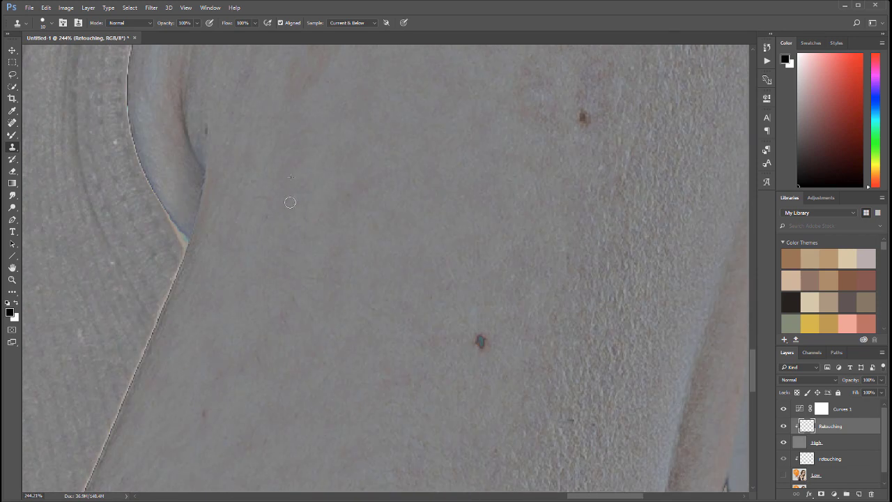
pyautogui.click(583, 117)
pyautogui.click(480, 341)
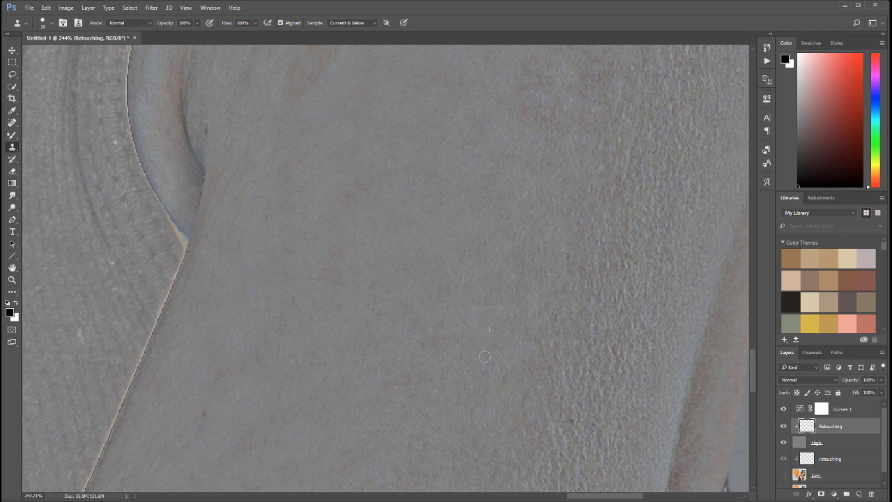
# Remove the brown specks along the textured outer side of the upper arm.
pyautogui.moveTo(516, 428); pyautogui.dragTo(666, 228)
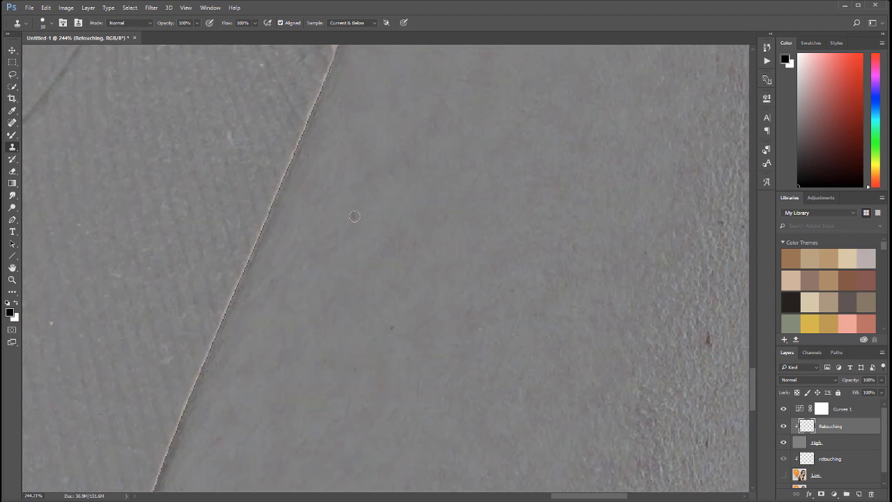
pyautogui.moveTo(562, 332); pyautogui.dragTo(372, 196)
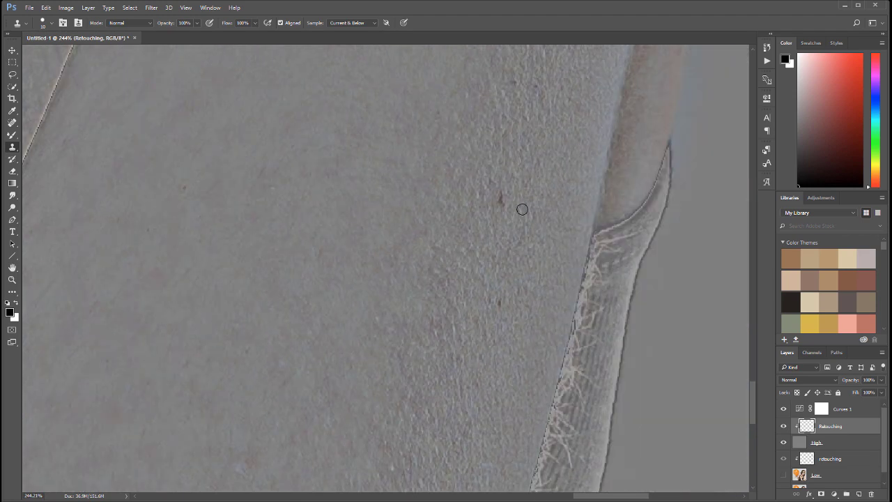
pyautogui.click(501, 197)
pyautogui.moveTo(540, 140); pyautogui.dragTo(504, 314)
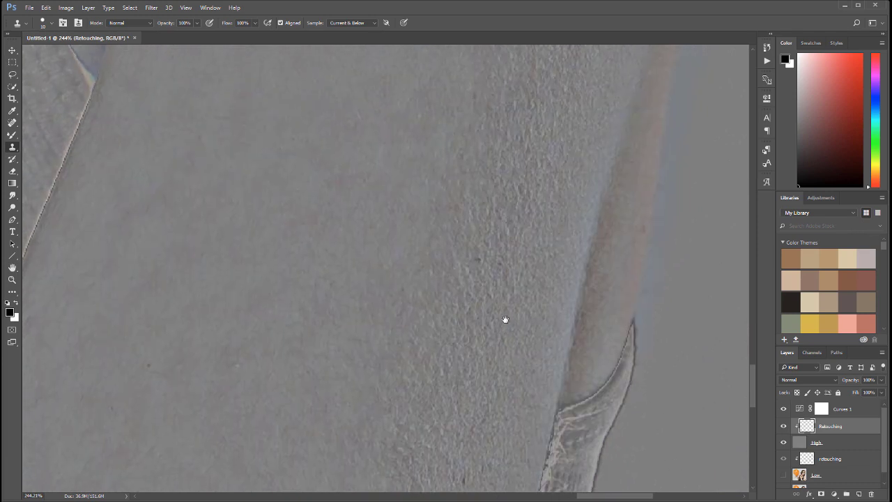
# Enlarge the Clone Stamp to 40 px and remove the remaining moles on the shoulder and near the armhole.
pyautogui.scroll(-6, 287, 260)
pyautogui.moveTo(334, 295); pyautogui.dragTo(330, 319)
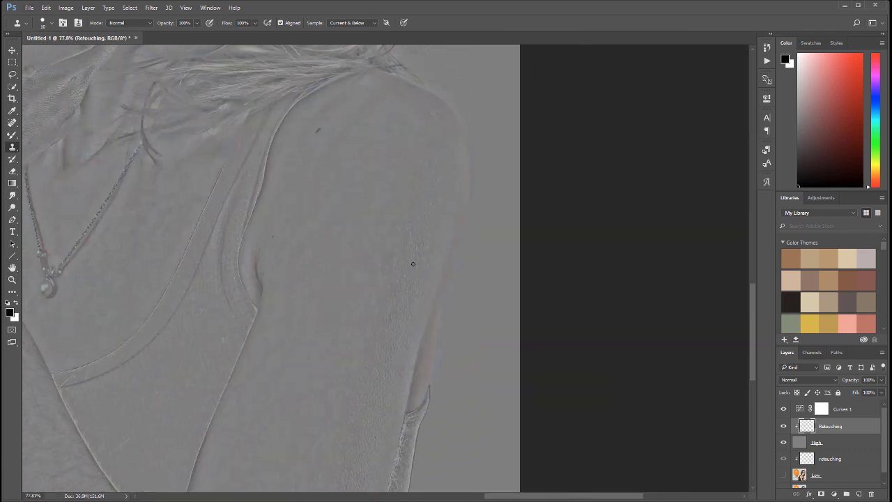
pyautogui.scroll(2, 384, 257)
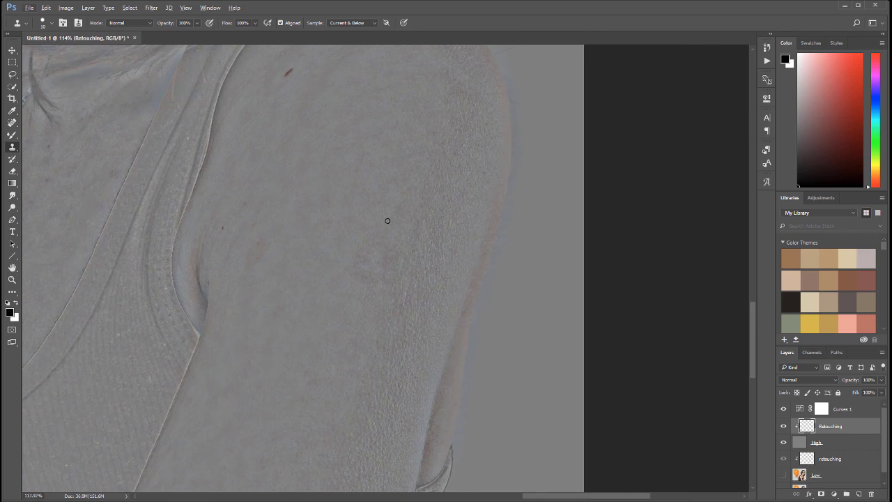
pyautogui.press(']')
pyautogui.press(']')
pyautogui.press(']')
pyautogui.press(']')
pyautogui.press(']')
pyautogui.moveTo(339, 166); pyautogui.dragTo(504, 302)
pyautogui.keyDown('alt'); pyautogui.click(460, 185); pyautogui.keyUp('alt')
pyautogui.click(454, 209)
pyautogui.keyDown('alt'); pyautogui.click(392, 344); pyautogui.keyUp('alt')
pyautogui.click(386, 362)
# Clone out the remaining spots on the chest between the necklace and the top's strap.
pyautogui.keyDown('alt'); pyautogui.click(229, 287); pyautogui.keyUp('alt')
pyautogui.click(216, 283)
pyautogui.click(215, 317)
pyautogui.click(281, 308)
pyautogui.keyDown('alt'); pyautogui.click(277, 281); pyautogui.keyUp('alt')
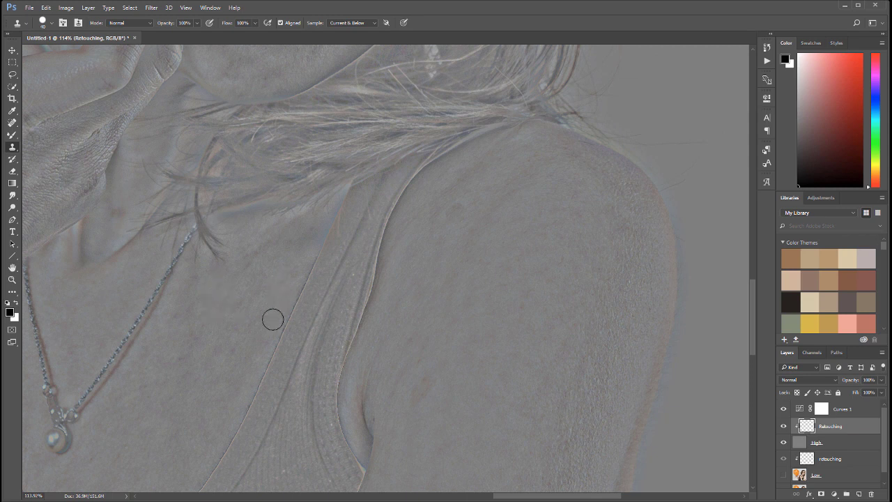
# Clone out the small reddish mark on the edge of the raised forearm, beside the black top.
pyautogui.moveTo(171, 319)
pyautogui.mouseDown()
pyautogui.moveTo(518, 299)
pyautogui.moveTo(556, 194)
pyautogui.moveTo(565, 228)
pyautogui.moveTo(537, 261)
pyautogui.mouseUp()
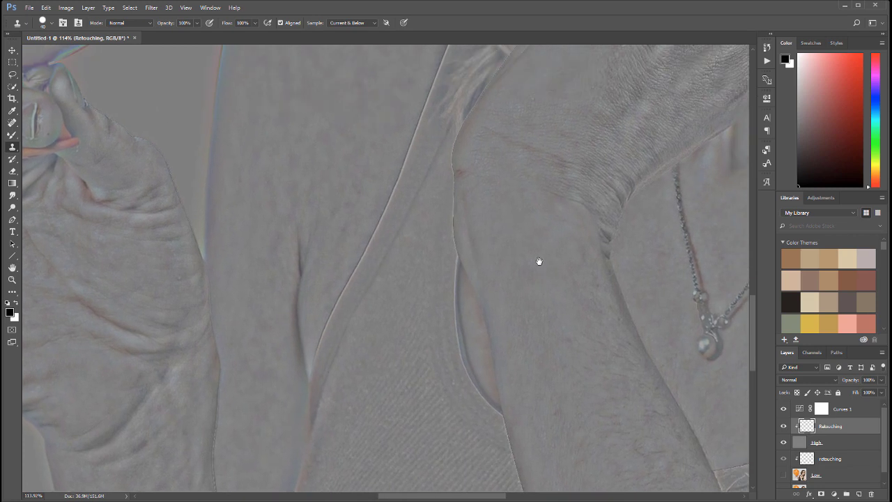
pyautogui.keyDown('alt'); pyautogui.click(476, 173); pyautogui.keyUp('alt')
pyautogui.click(461, 171)
# Inspect the open hand below the balloon and the whole high-frequency image for remaining blemishes.
pyautogui.moveTo(307, 295); pyautogui.dragTo(801, 221)
pyautogui.moveTo(533, 104); pyautogui.dragTo(576, 208)
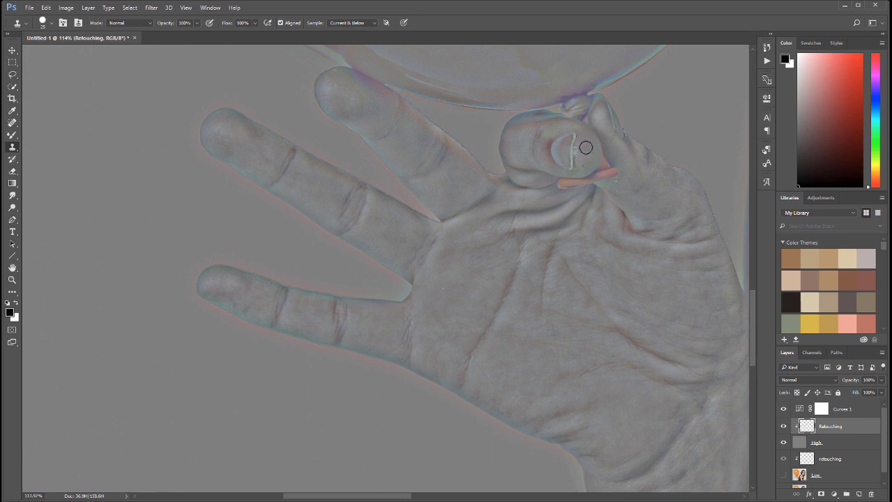
pyautogui.scroll(-3, 596, 292)
pyautogui.scroll(-2, 596, 292)
pyautogui.scroll(1, 590, 289)
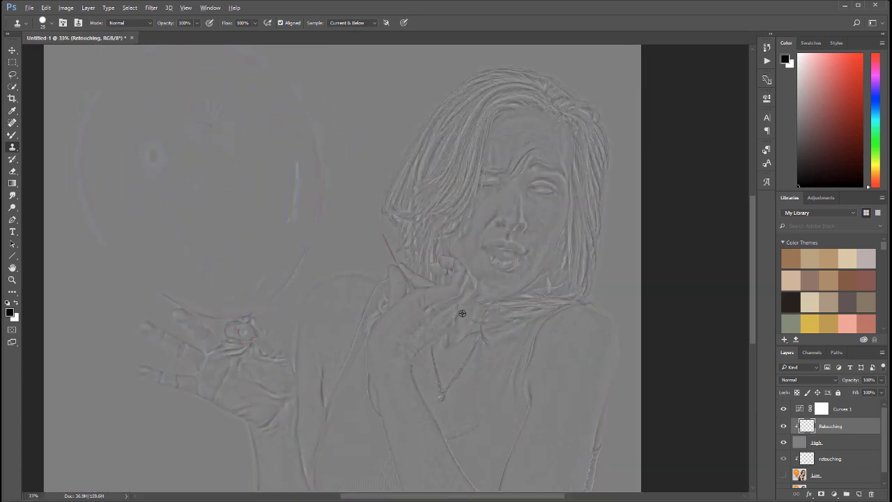
pyautogui.scroll(1, 462, 313)
pyautogui.moveTo(402, 363); pyautogui.dragTo(425, 243)
pyautogui.scroll(-2, 550, 184)
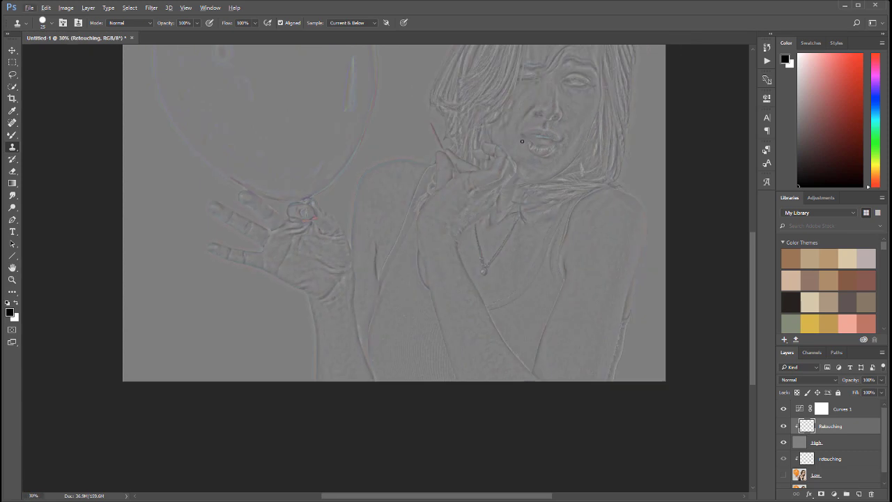
pyautogui.moveTo(523, 140); pyautogui.dragTo(505, 277)
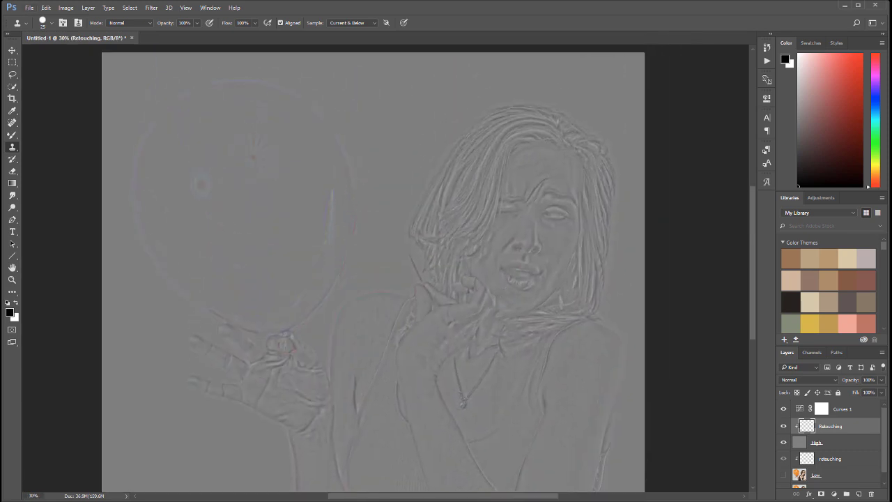
# Turn the Low layer and its clipped retouching layer back on, and delete the Curves 1 adjustment layer.
pyautogui.hotkey('alt', '[')
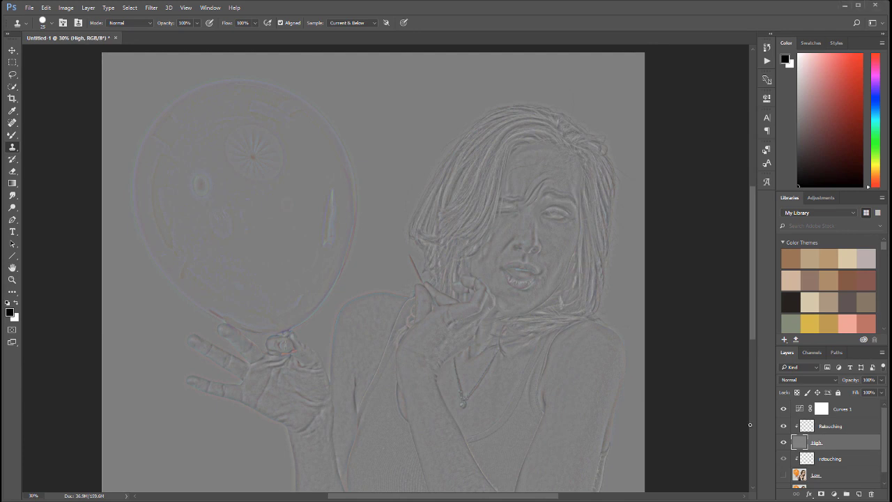
pyautogui.moveTo(525, 387); pyautogui.dragTo(537, 345)
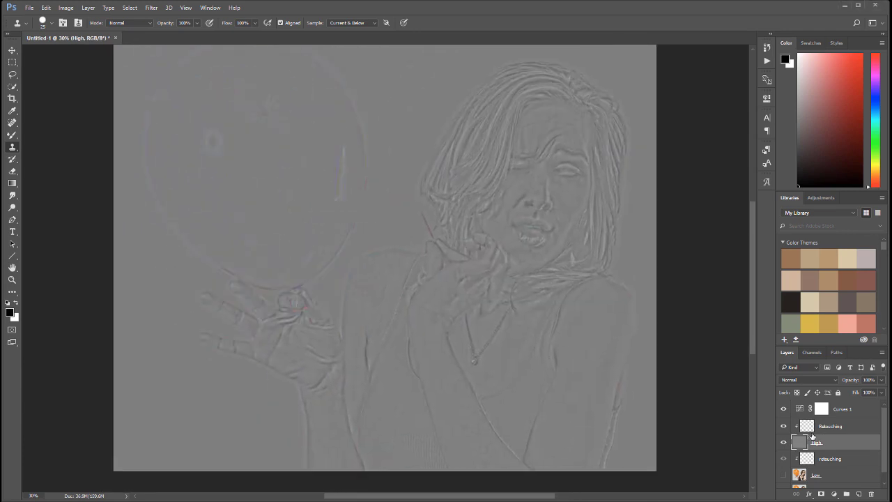
pyautogui.scroll(-1, 808, 451)
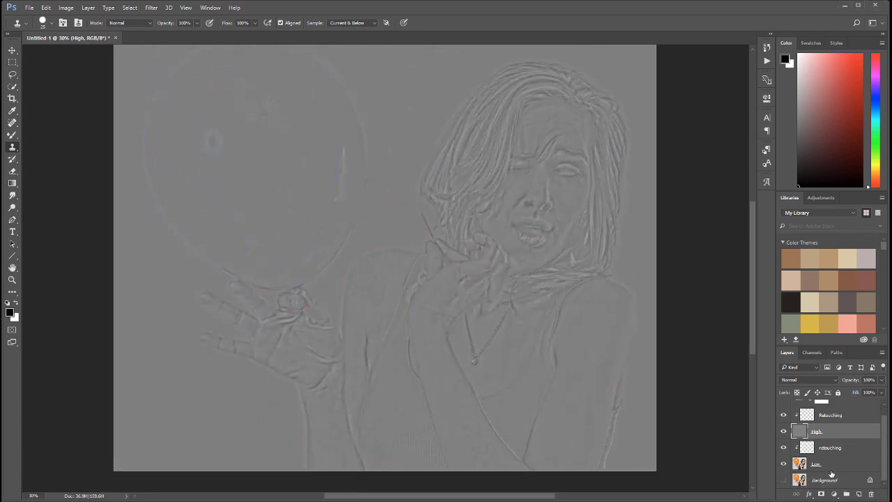
pyautogui.scroll(1, 833, 456)
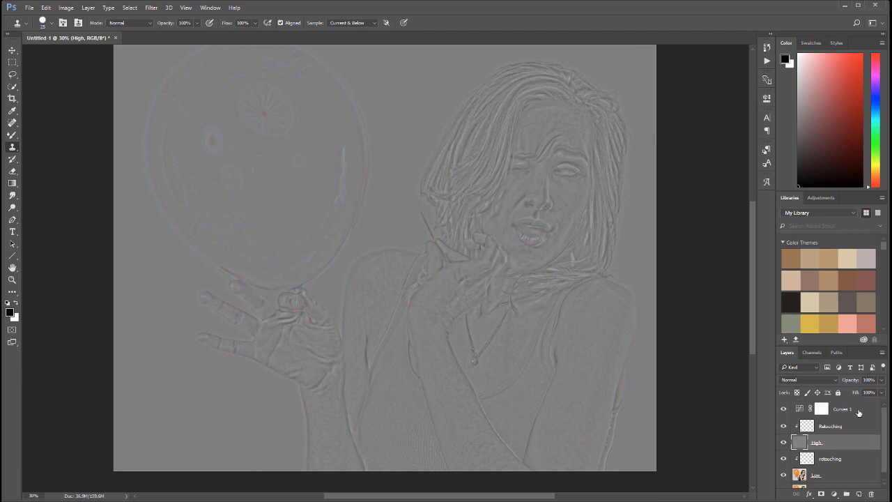
pyautogui.click(783, 409)
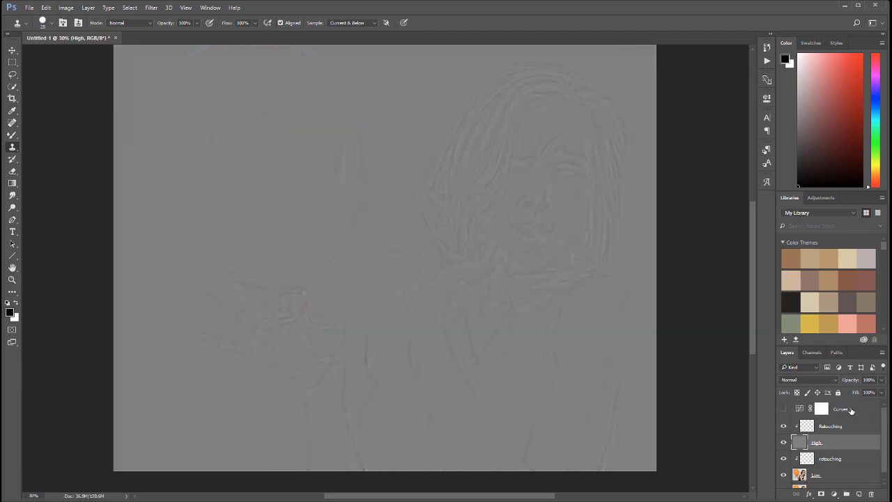
pyautogui.moveTo(851, 411)
pyautogui.mouseDown()
pyautogui.moveTo(863, 413)
pyautogui.moveTo(870, 494)
pyautogui.mouseUp()
# Set the blend mode of the High layer to Linear Light.
pyautogui.click(831, 426)
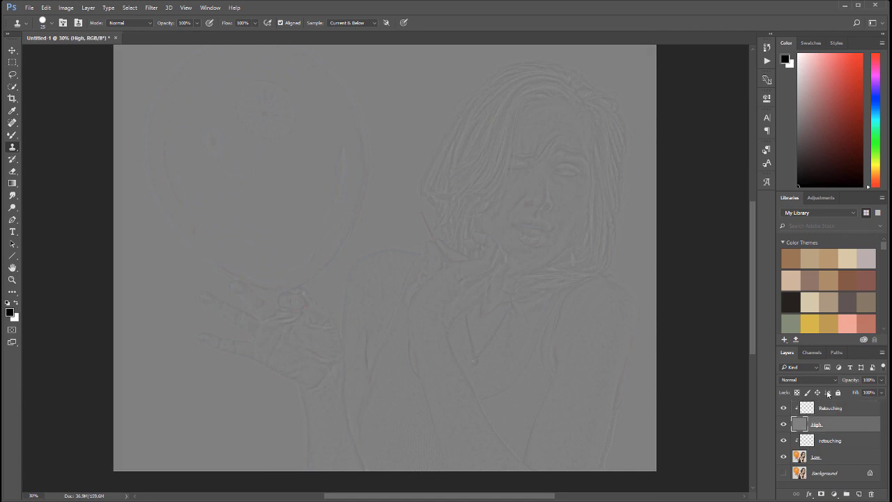
pyautogui.click(834, 380)
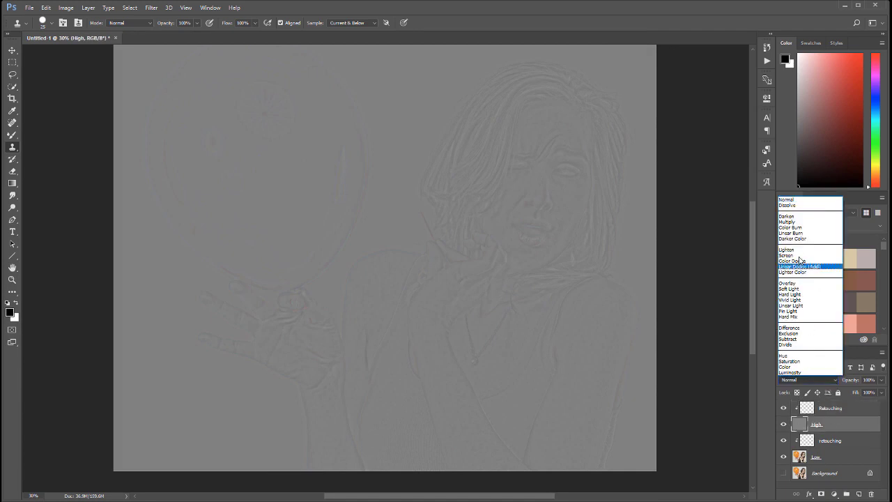
pyautogui.click(793, 305)
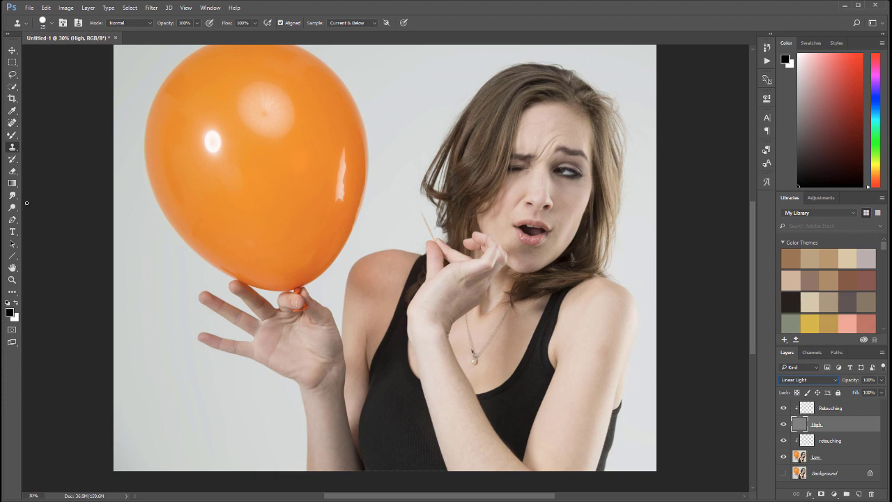
# Compare the retouched face with the original by showing only the Background layer and restoring the others.
pyautogui.click(11, 279)
pyautogui.moveTo(565, 142); pyautogui.dragTo(587, 124)
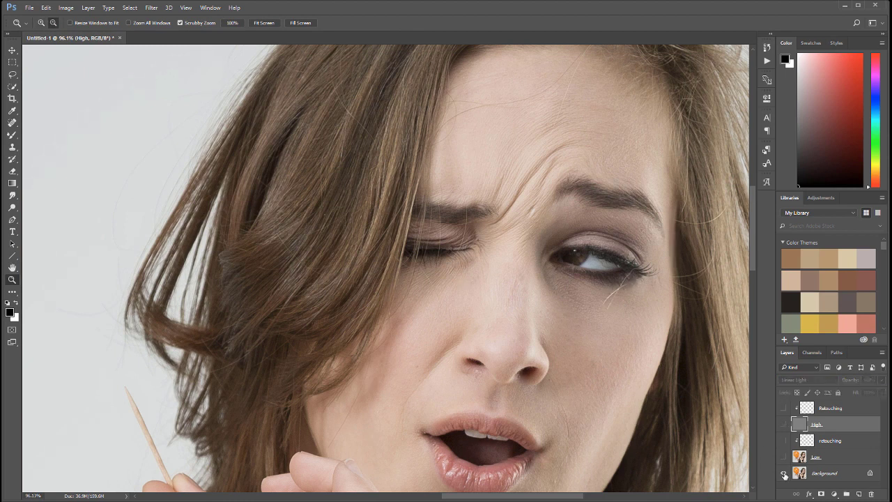
pyautogui.keyDown('alt'); pyautogui.click(784, 474); pyautogui.keyUp('alt')
pyautogui.keyDown('alt'); pyautogui.click(784, 474); pyautogui.keyUp('alt')
# Compare the retouched shoulder and chest with the original by repeatedly isolating the Background layer.
pyautogui.moveTo(692, 394); pyautogui.dragTo(567, 55)
pyautogui.moveTo(438, 261); pyautogui.dragTo(445, 354)
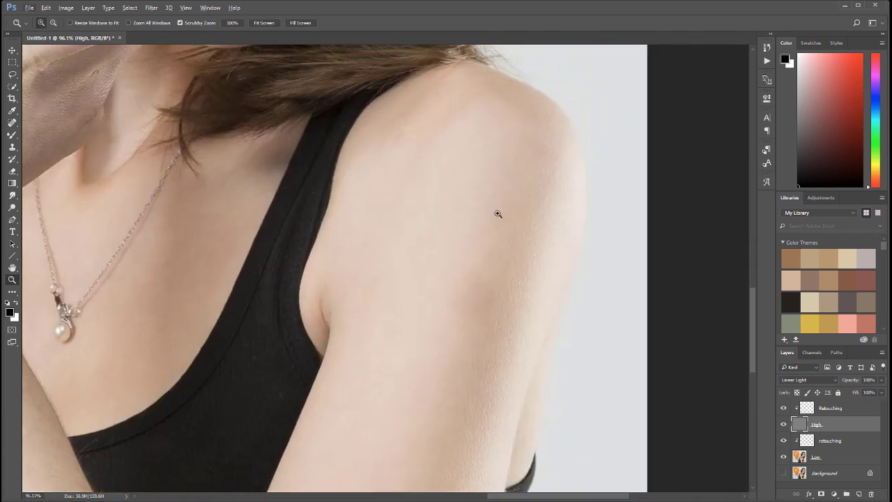
pyautogui.moveTo(497, 214); pyautogui.dragTo(516, 272)
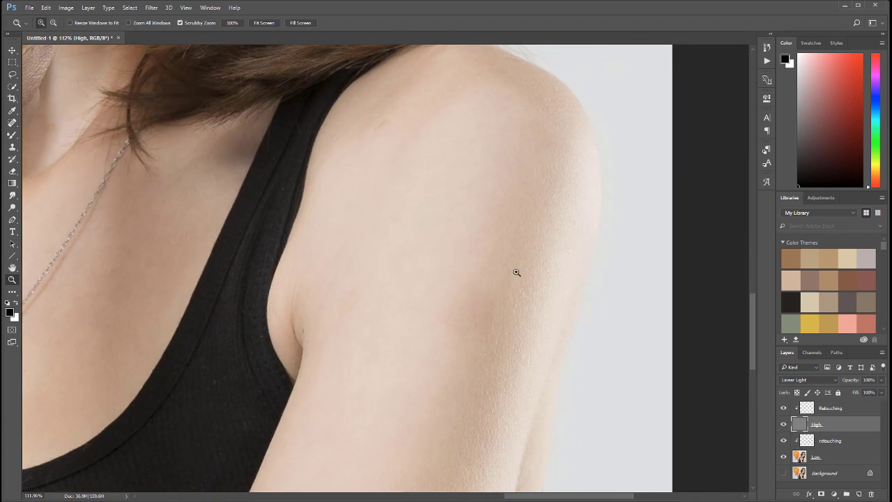
pyautogui.keyDown('alt'); pyautogui.click(783, 473); pyautogui.keyUp('alt')
pyautogui.keyDown('alt'); pyautogui.click(784, 474); pyautogui.keyUp('alt')
pyautogui.keyDown('alt'); pyautogui.click(784, 475); pyautogui.keyUp('alt')
pyautogui.keyDown('alt'); pyautogui.click(784, 474); pyautogui.keyUp('alt')
# Isolate the Background at the upper arm and turn on Low, retouching, High and Retouching again one by one.
pyautogui.moveTo(420, 393); pyautogui.dragTo(516, 295)
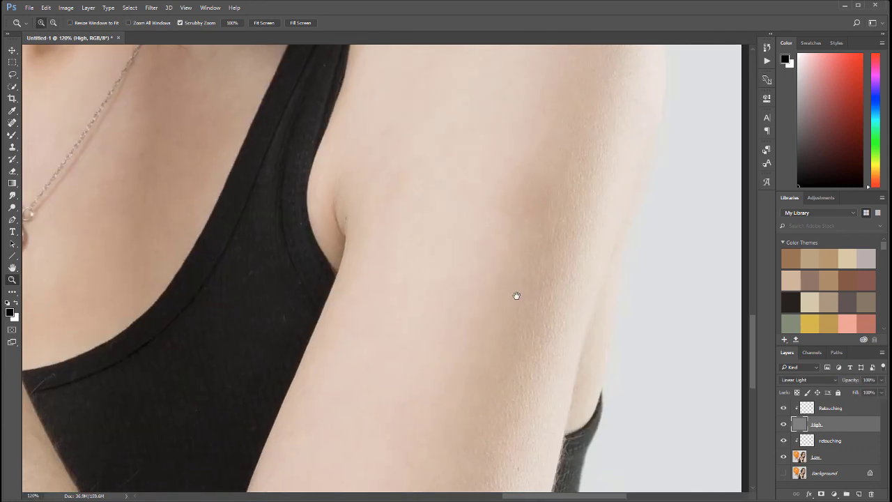
pyautogui.keyDown('alt'); pyautogui.click(784, 474); pyautogui.keyUp('alt')
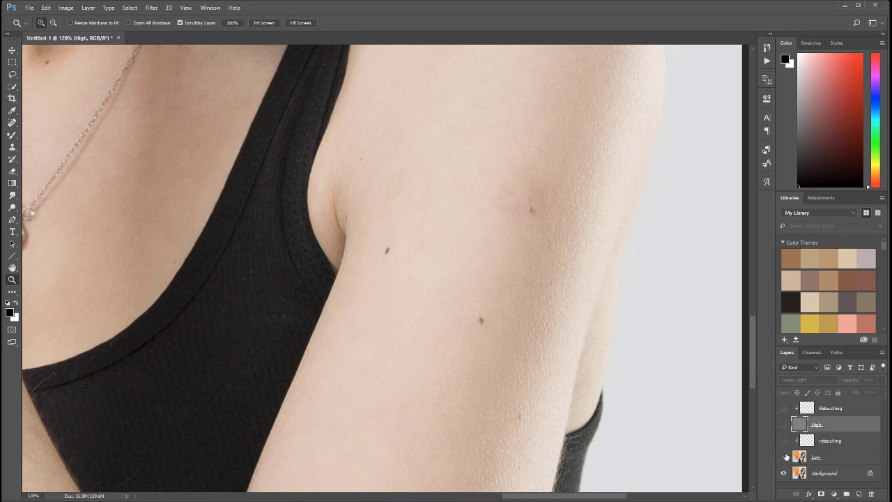
pyautogui.click(784, 456)
pyautogui.click(782, 441)
pyautogui.click(783, 425)
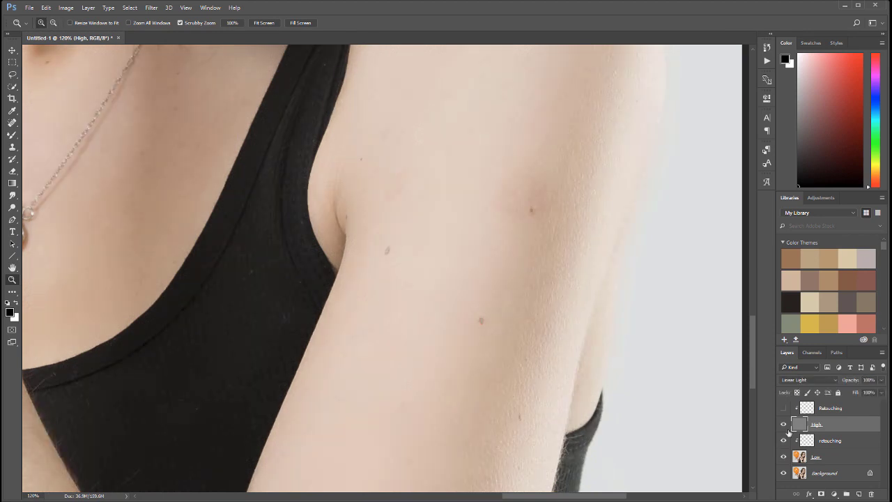
pyautogui.click(784, 408)
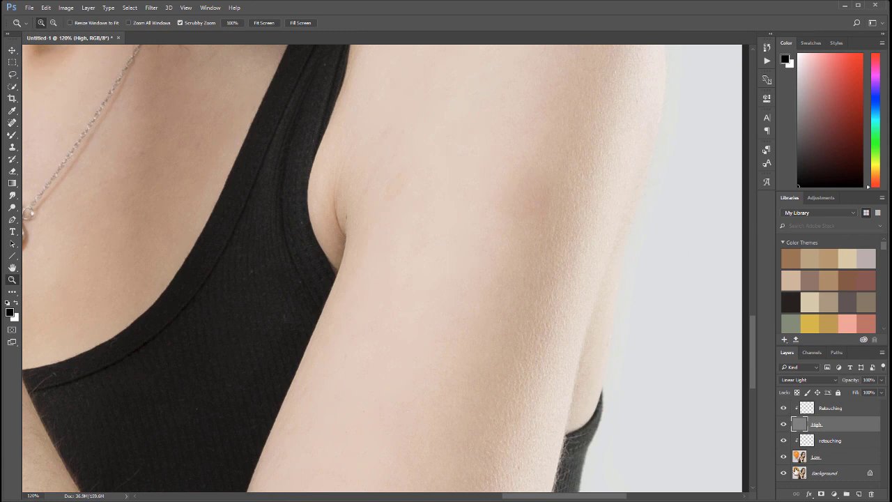
# Switch the upper arm repeatedly between the original Background and the full retouched layer stack.
pyautogui.keyDown('alt'); pyautogui.click(784, 473); pyautogui.keyUp('alt')
pyautogui.keyDown('alt'); pyautogui.click(784, 473); pyautogui.keyUp('alt')
pyautogui.keyDown('alt'); pyautogui.click(784, 473); pyautogui.keyUp('alt')
pyautogui.keyDown('alt'); pyautogui.click(783, 473); pyautogui.keyUp('alt')
pyautogui.keyDown('alt'); pyautogui.click(783, 473); pyautogui.keyUp('alt')
pyautogui.keyDown('alt'); pyautogui.click(783, 473); pyautogui.keyUp('alt')
# Compare the skin around the nose, mouth and cheek before and after retouching by isolating the Background layer.
pyautogui.moveTo(264, 135); pyautogui.dragTo(397, 268)
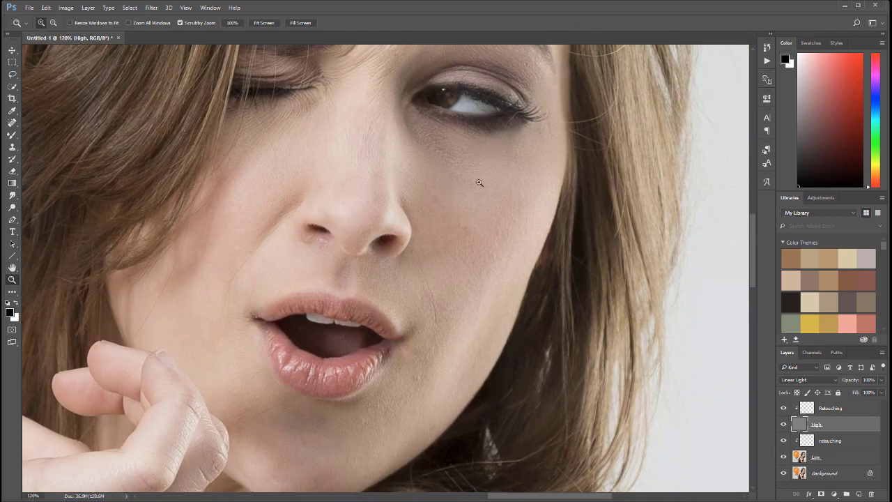
pyautogui.keyDown('alt'); pyautogui.click(785, 474); pyautogui.keyUp('alt')
pyautogui.keyDown('alt'); pyautogui.click(784, 474); pyautogui.keyUp('alt')
pyautogui.keyDown('alt'); pyautogui.click(784, 473); pyautogui.keyUp('alt')
pyautogui.keyDown('alt'); pyautogui.click(784, 474); pyautogui.keyUp('alt')
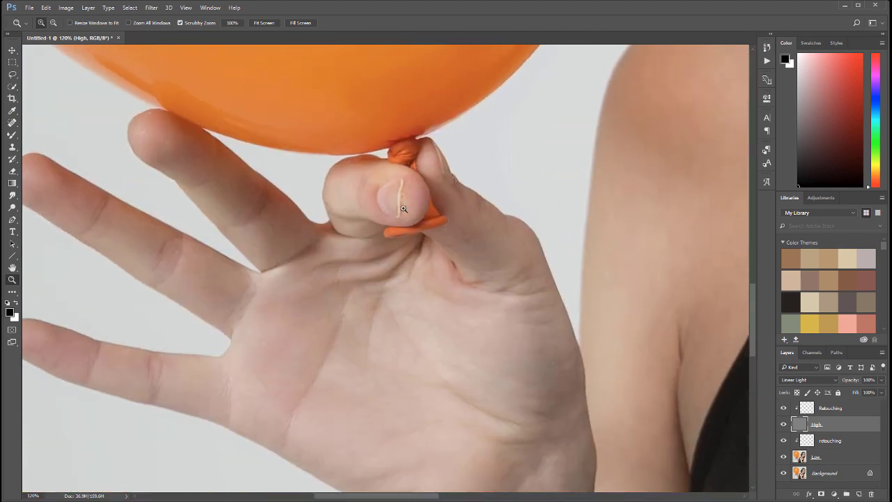
# Compare the open hand below the balloon with the original Background and review the whole retouched portrait.
pyautogui.moveTo(430, 210); pyautogui.dragTo(349, 212)
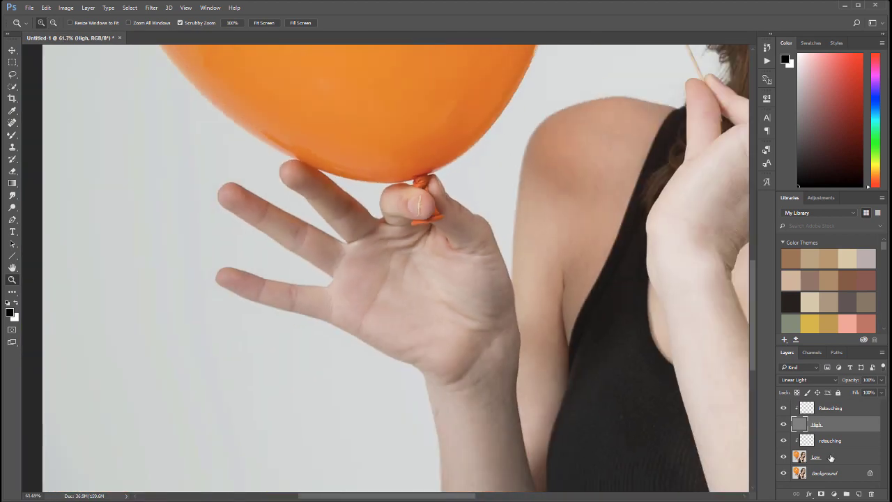
pyautogui.scroll(-2, 781, 462)
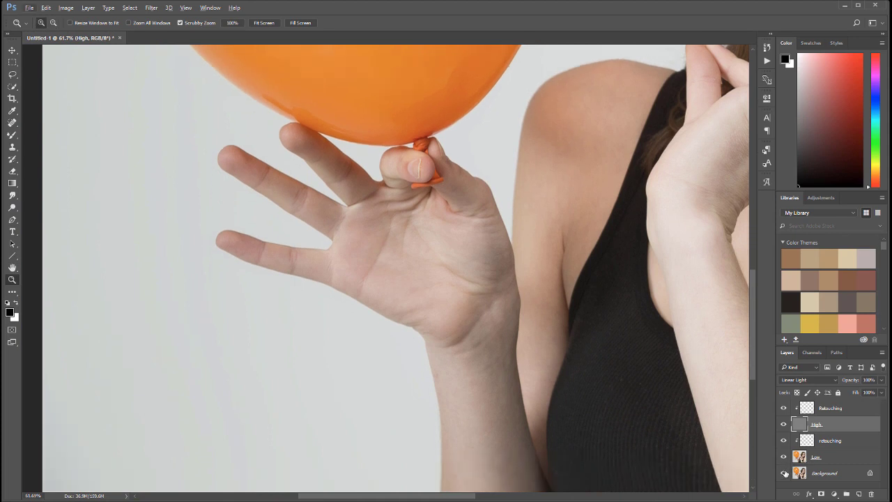
pyautogui.keyDown('alt'); pyautogui.click(784, 474); pyautogui.keyUp('alt')
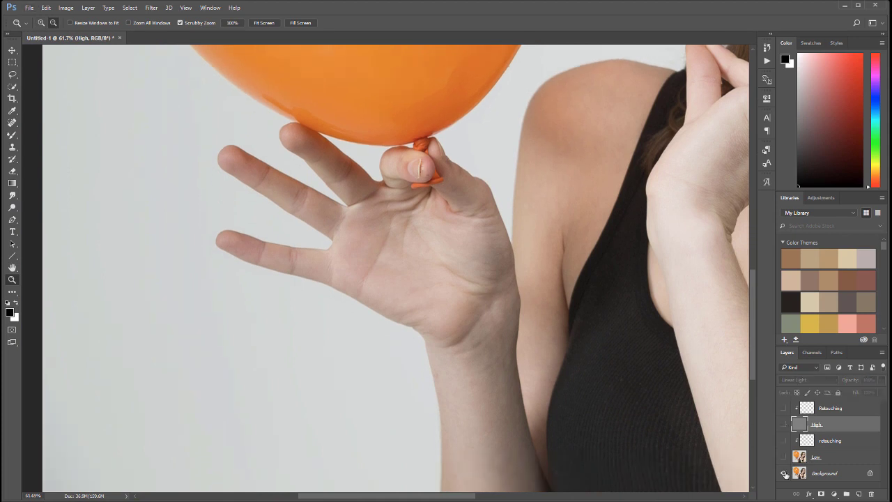
pyautogui.keyDown('alt'); pyautogui.click(783, 474); pyautogui.keyUp('alt')
pyautogui.keyDown('alt'); pyautogui.click(783, 474); pyautogui.keyUp('alt')
pyautogui.keyDown('alt'); pyautogui.click(784, 473); pyautogui.keyUp('alt')
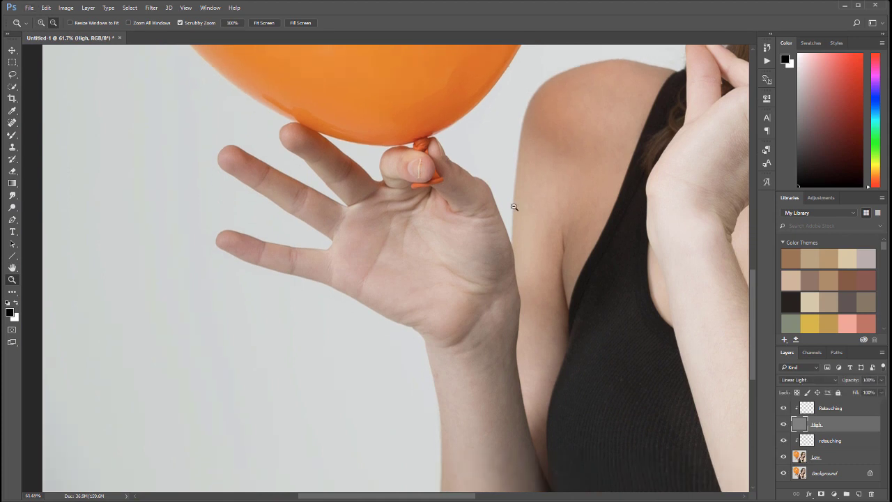
pyautogui.moveTo(509, 195); pyautogui.dragTo(562, 191)
pyautogui.moveTo(634, 175); pyautogui.dragTo(567, 175)
pyautogui.moveTo(390, 235); pyautogui.dragTo(409, 236)
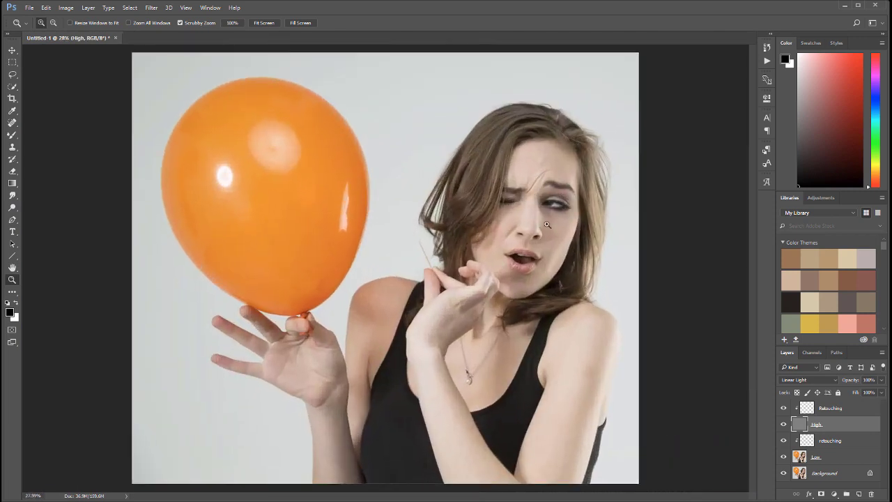